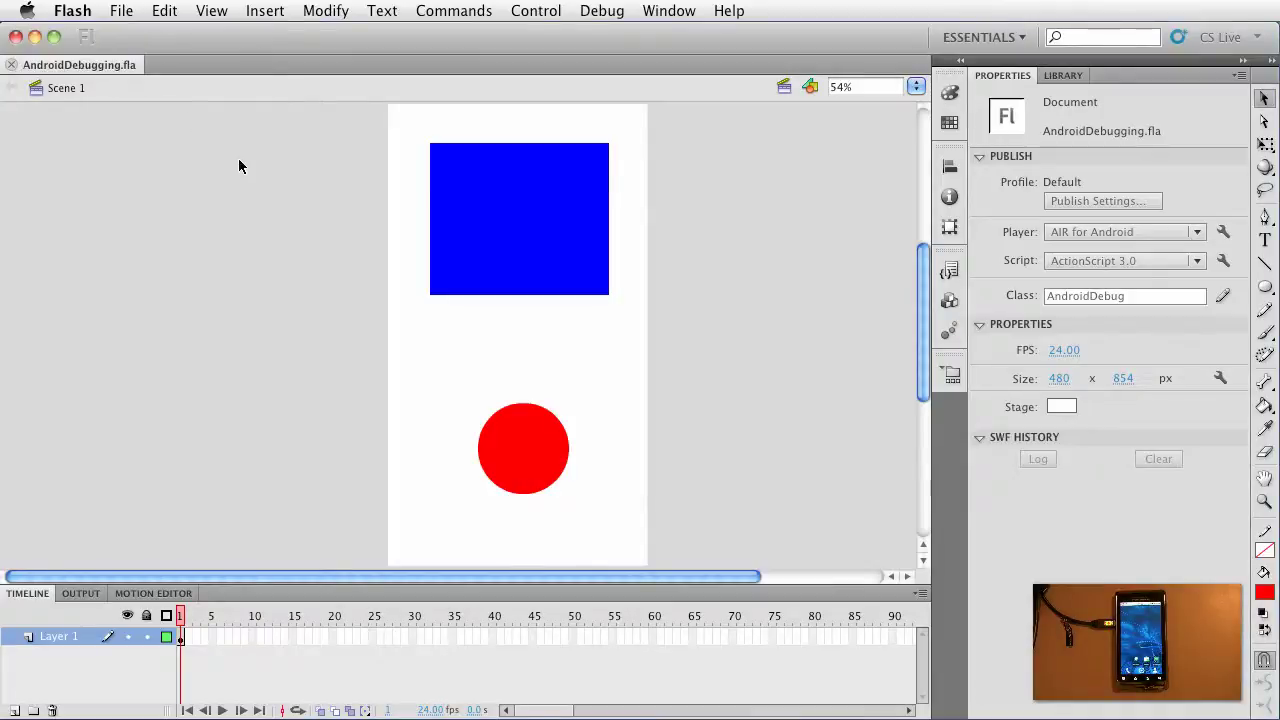
- Check the instance names of the blue square and red circle, and the library symbols
{"action": "left_click", "coordinate": [560, 258]}
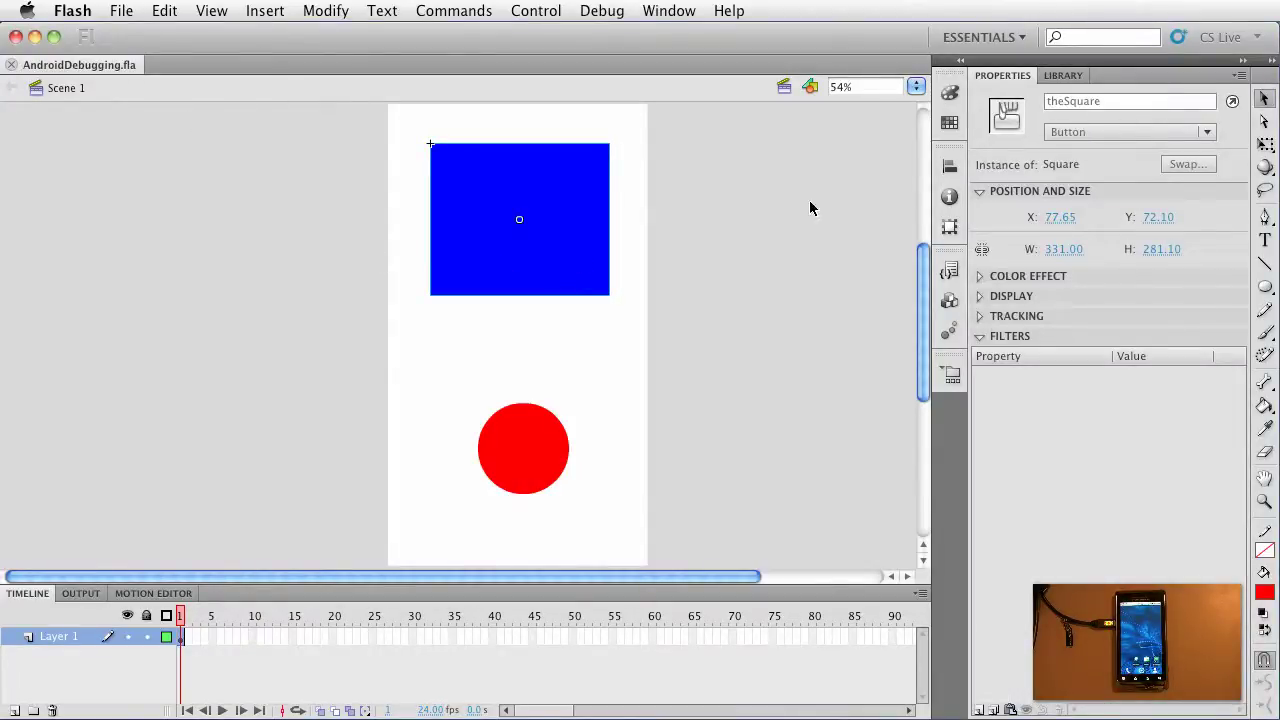
{"action": "left_click", "coordinate": [520, 450]}
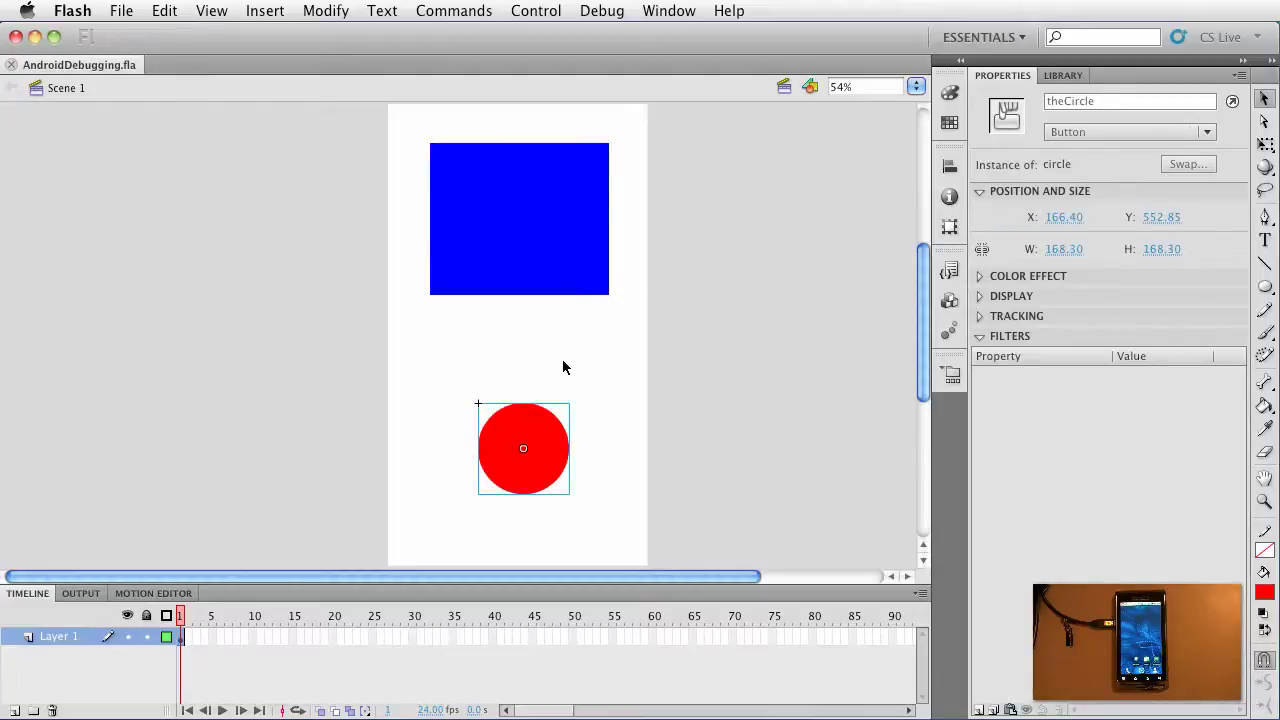
{"action": "left_click", "coordinate": [1064, 76]}
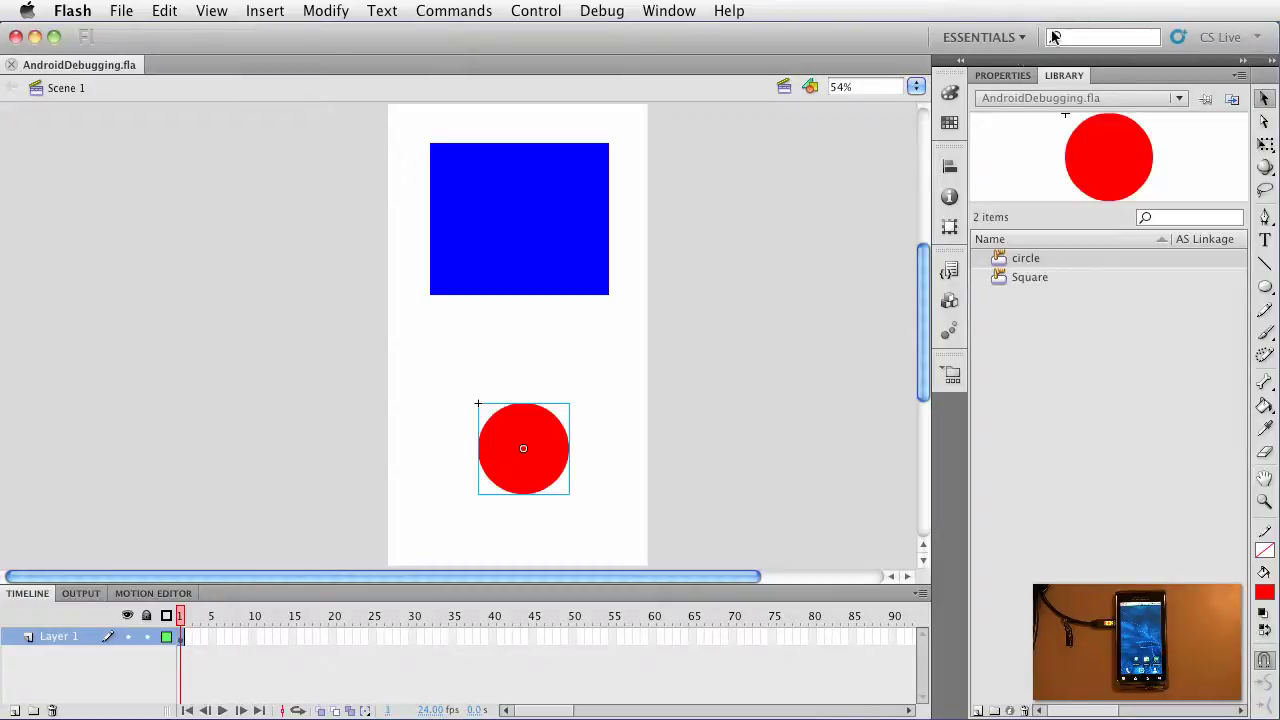
{"action": "left_click", "coordinate": [1025, 75]}
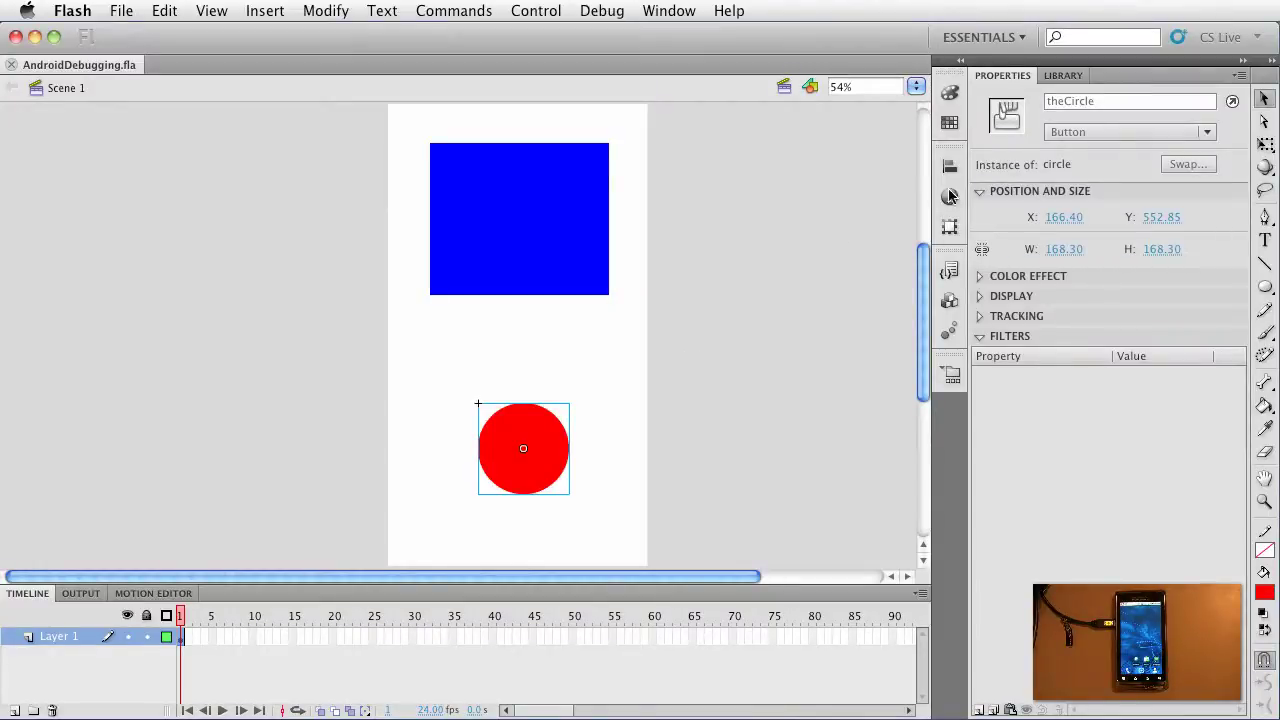
{"action": "left_click", "coordinate": [833, 360]}
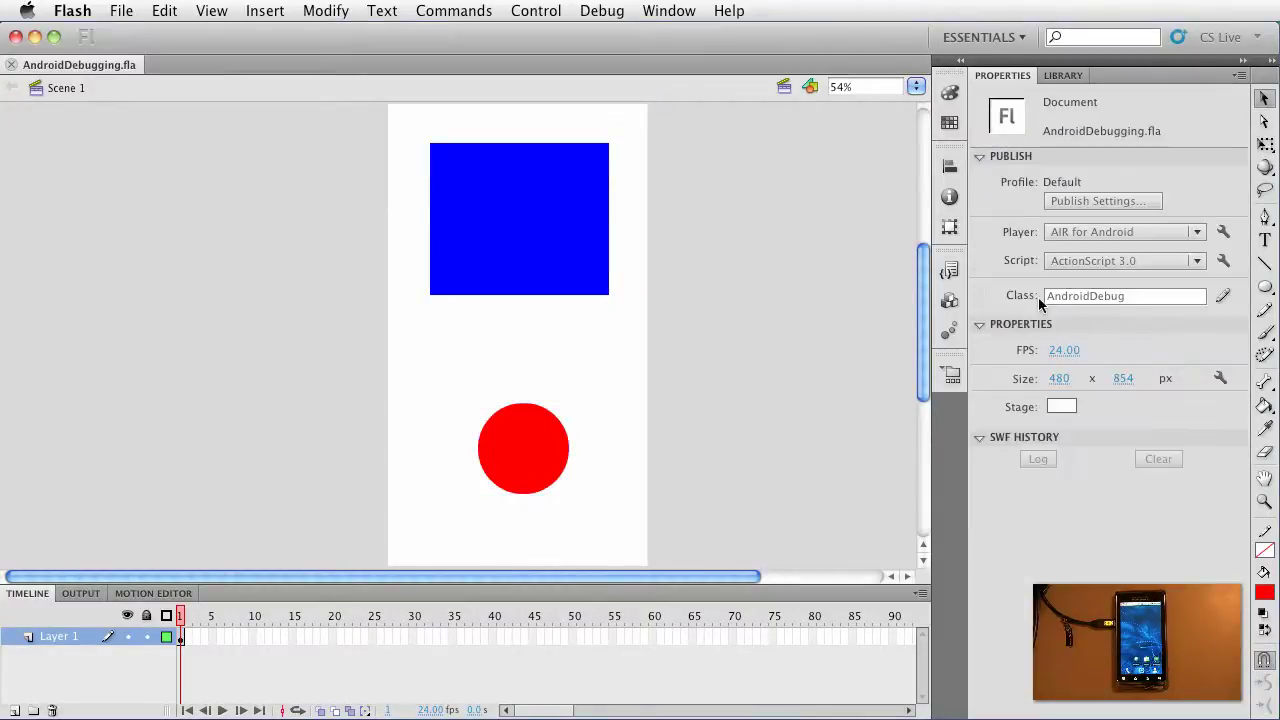
- Edit the AndroidDebug class in Flash Professional, adding trace("I is inited") to init, and save
{"action": "left_click", "coordinate": [1222, 296]}
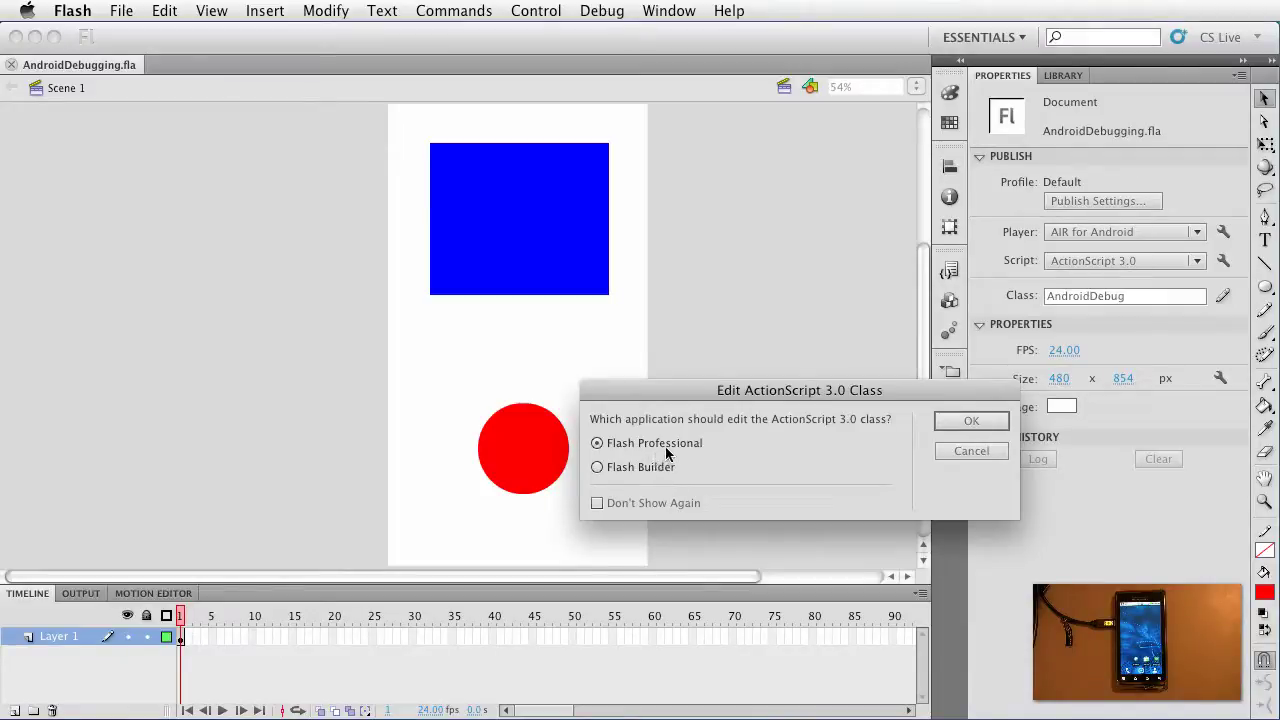
{"action": "left_click", "coordinate": [971, 421]}
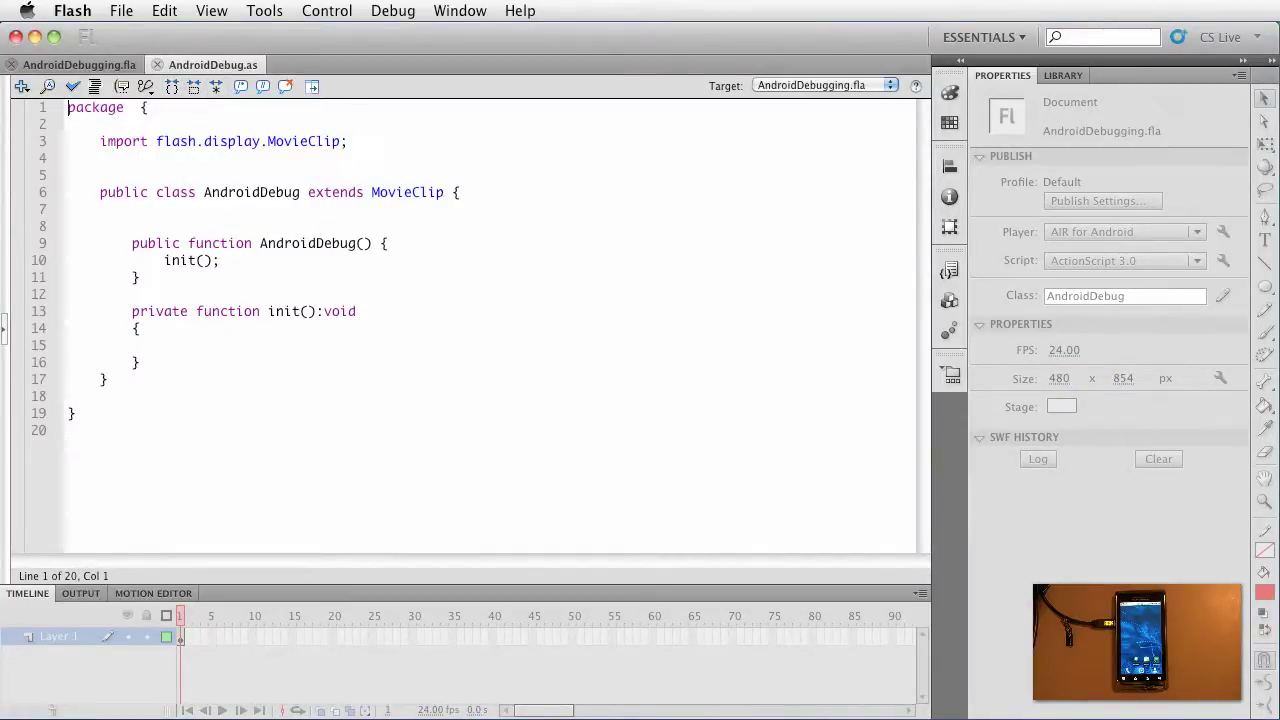
{"action": "left_click", "coordinate": [164, 345]}
{"action": "type", "text": "trace(\"I"}
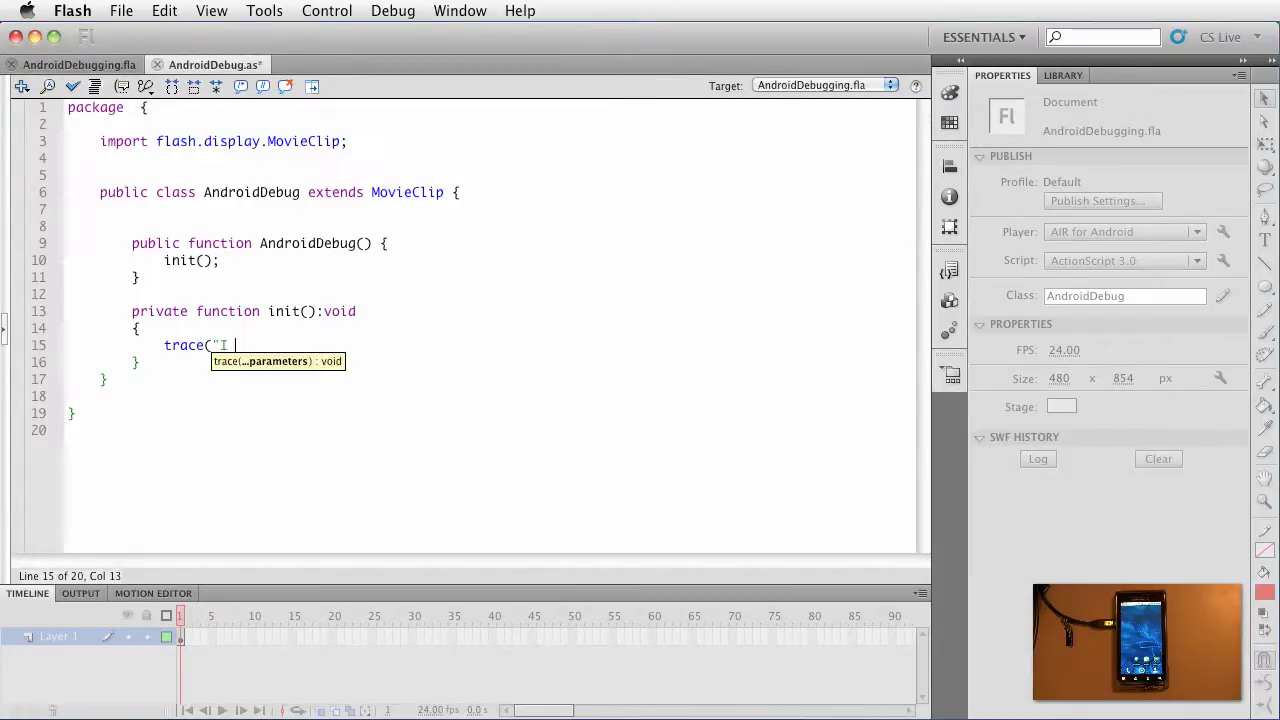
{"action": "type", "text": " is init"}
{"action": "type", "text": "ed\");"}
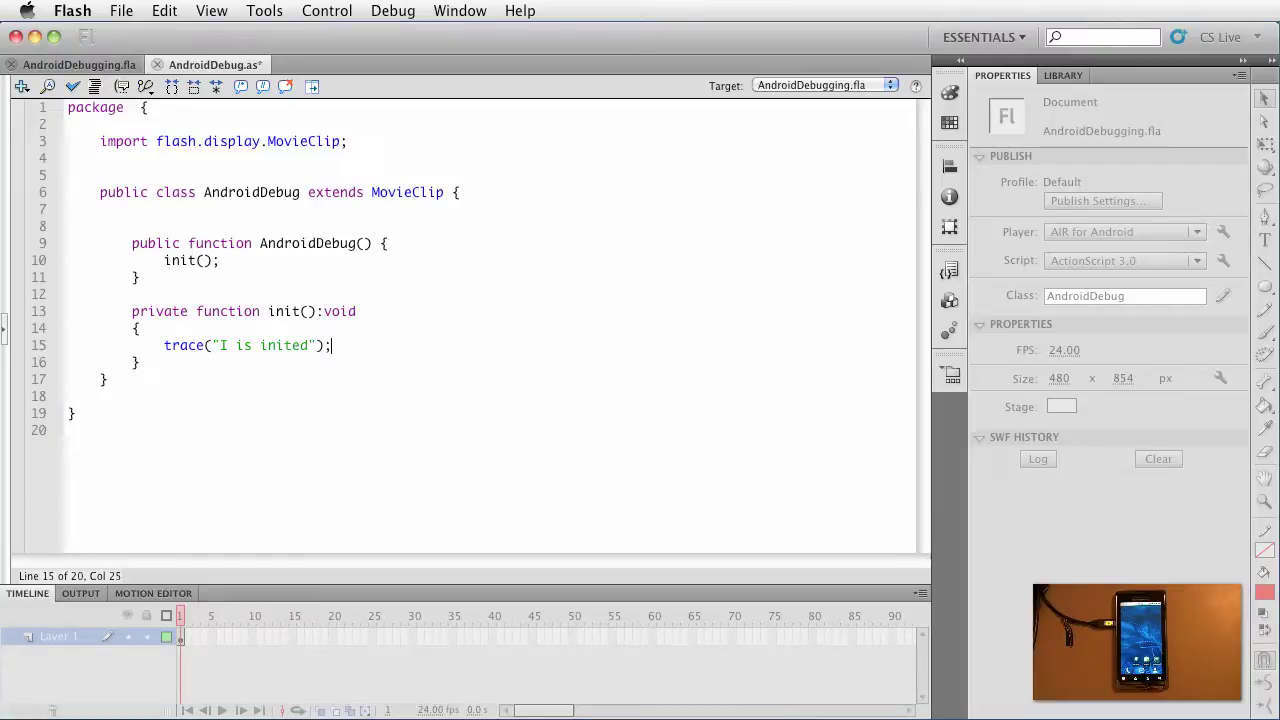
{"action": "key", "text": "super+s"}
- Review AIR for Android deployment: signing certificate, device release, install and launch on phone
{"action": "left_click", "coordinate": [100, 66]}
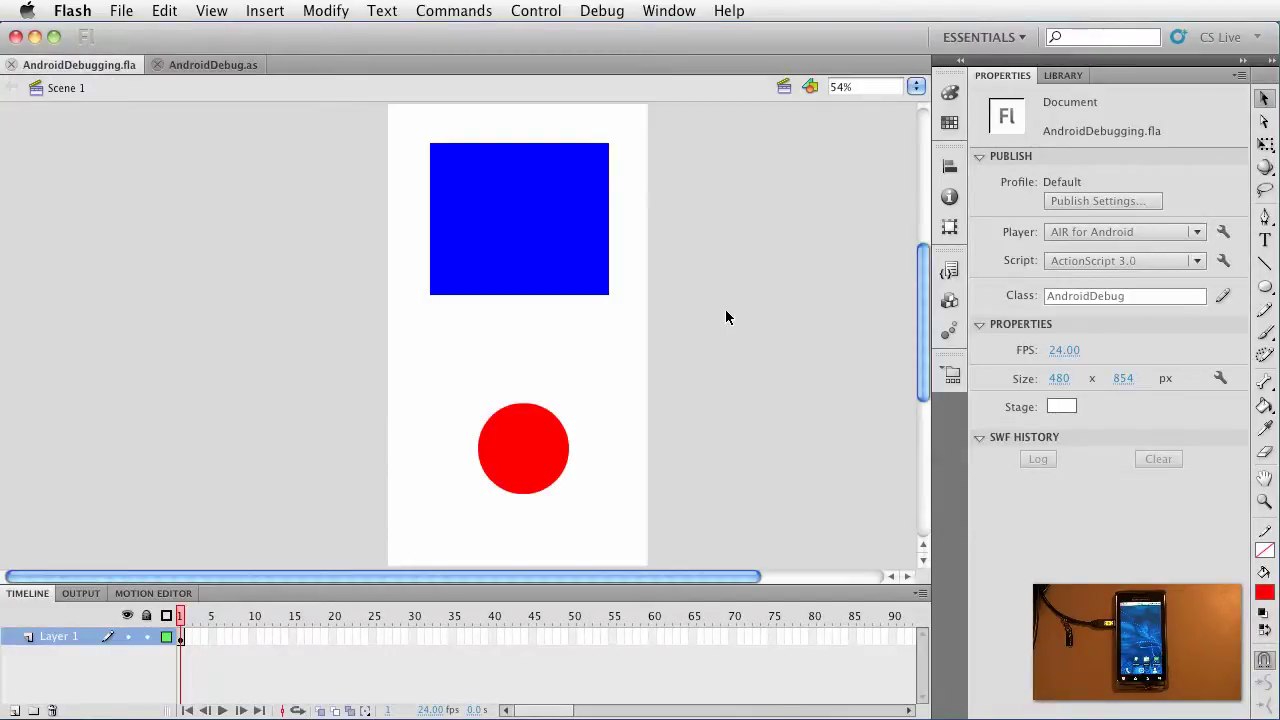
{"action": "left_click", "coordinate": [1223, 232]}
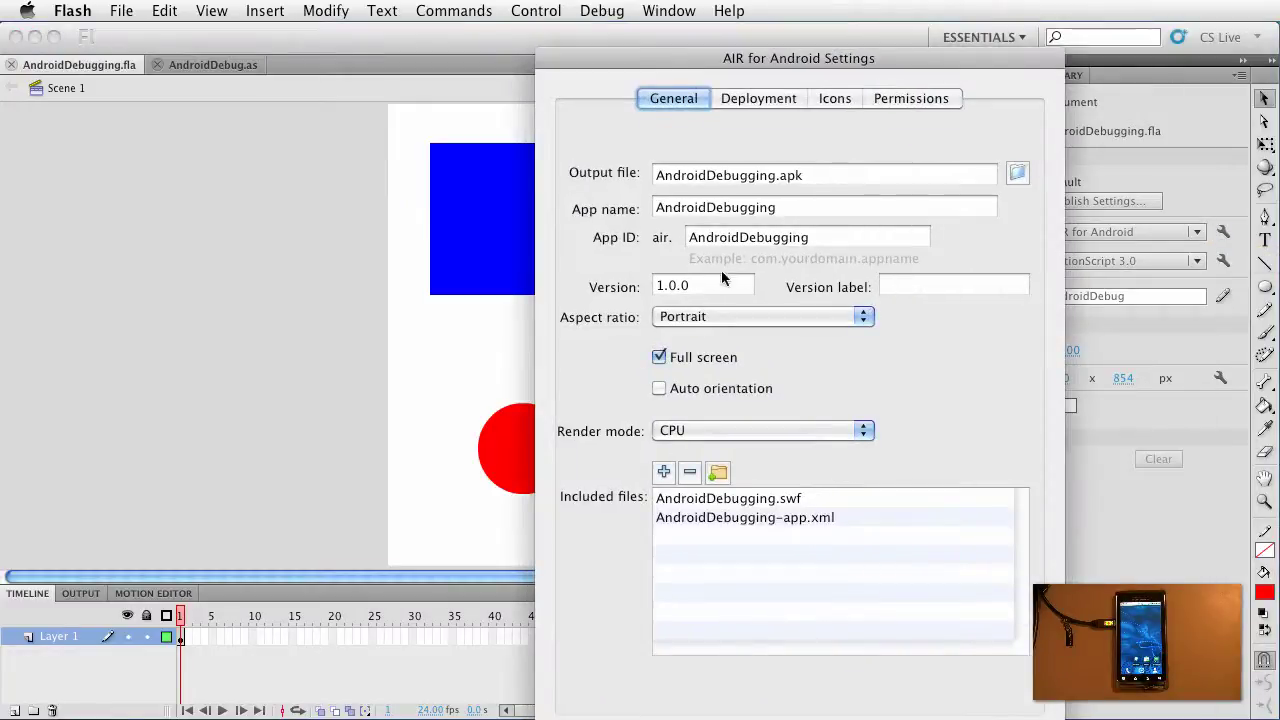
{"action": "left_click", "coordinate": [776, 101]}
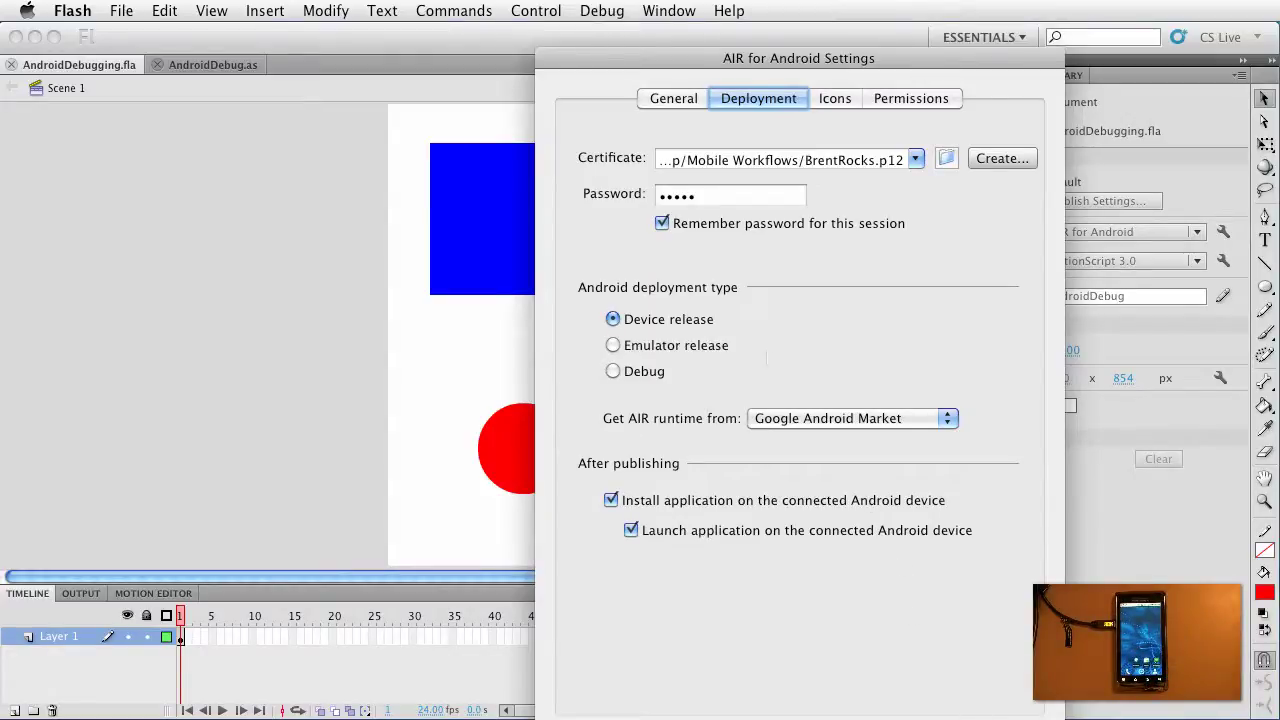
{"action": "key", "text": "Return"}
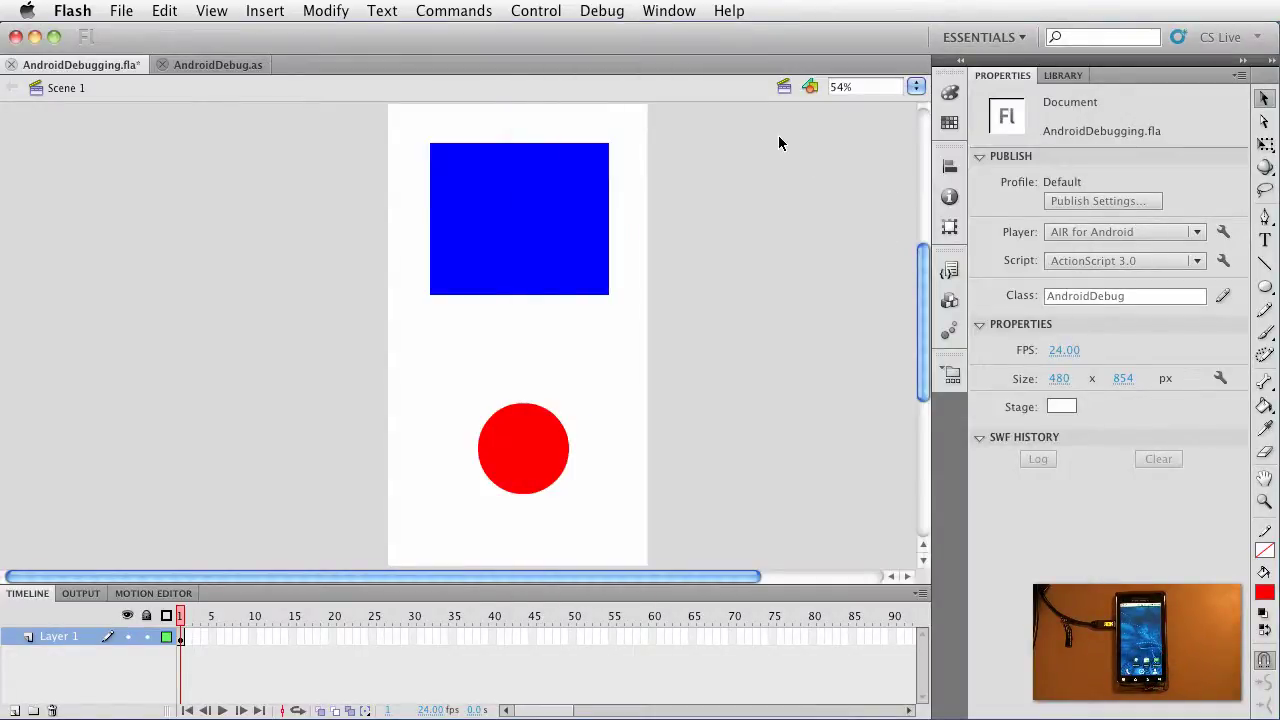
- Debug the movie on the USB-connected Android phone, see "I is inited" traced, then end the session
{"action": "left_click", "coordinate": [602, 12]}
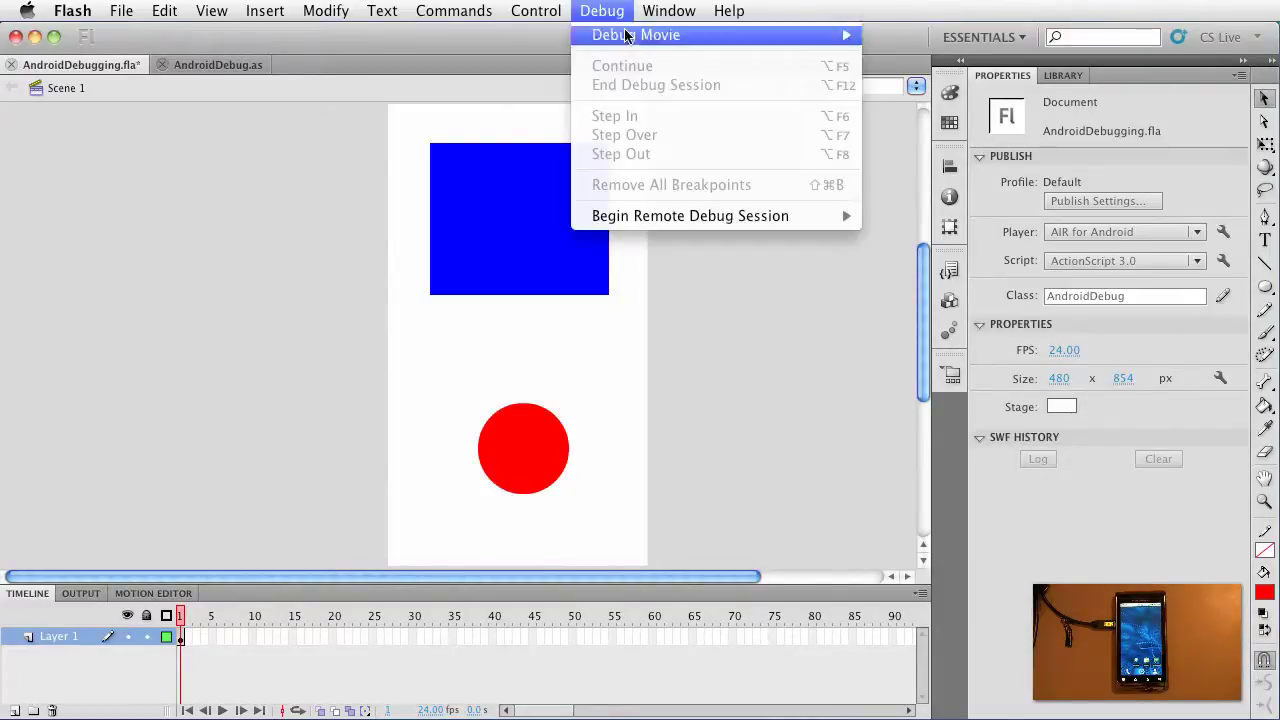
{"action": "mouse_move", "coordinate": [636, 35]}
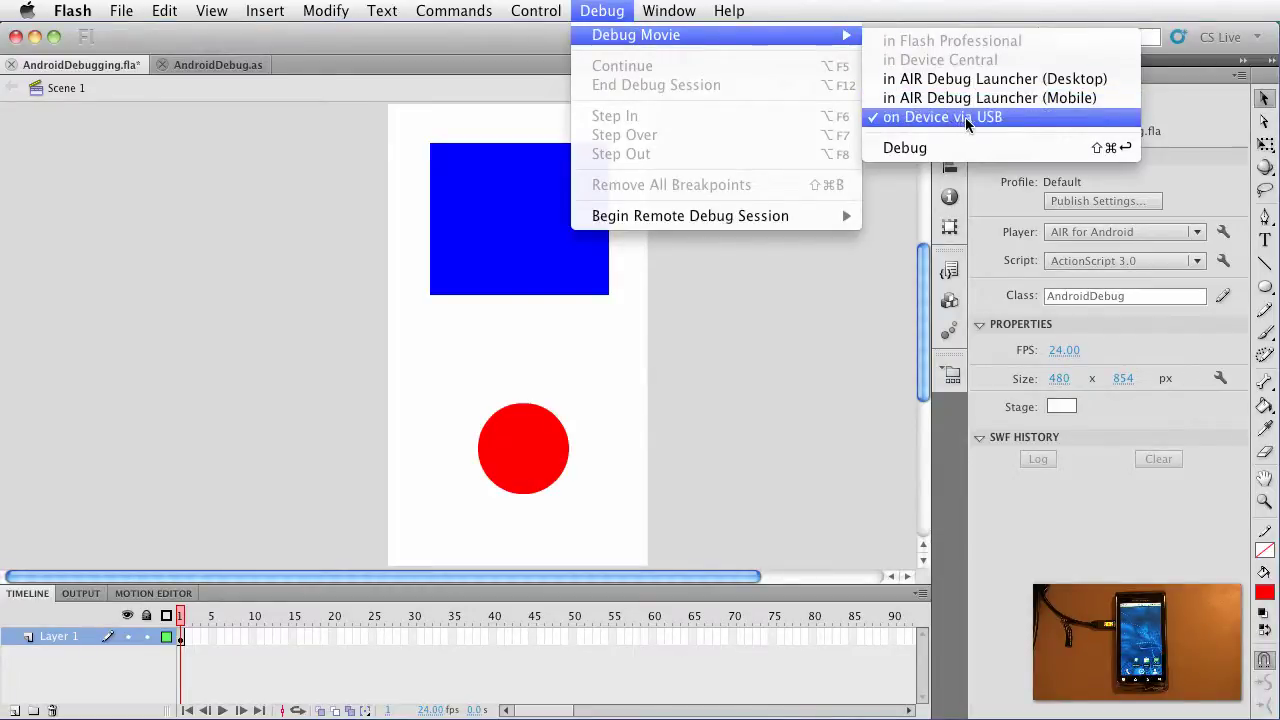
{"action": "left_click", "coordinate": [967, 118]}
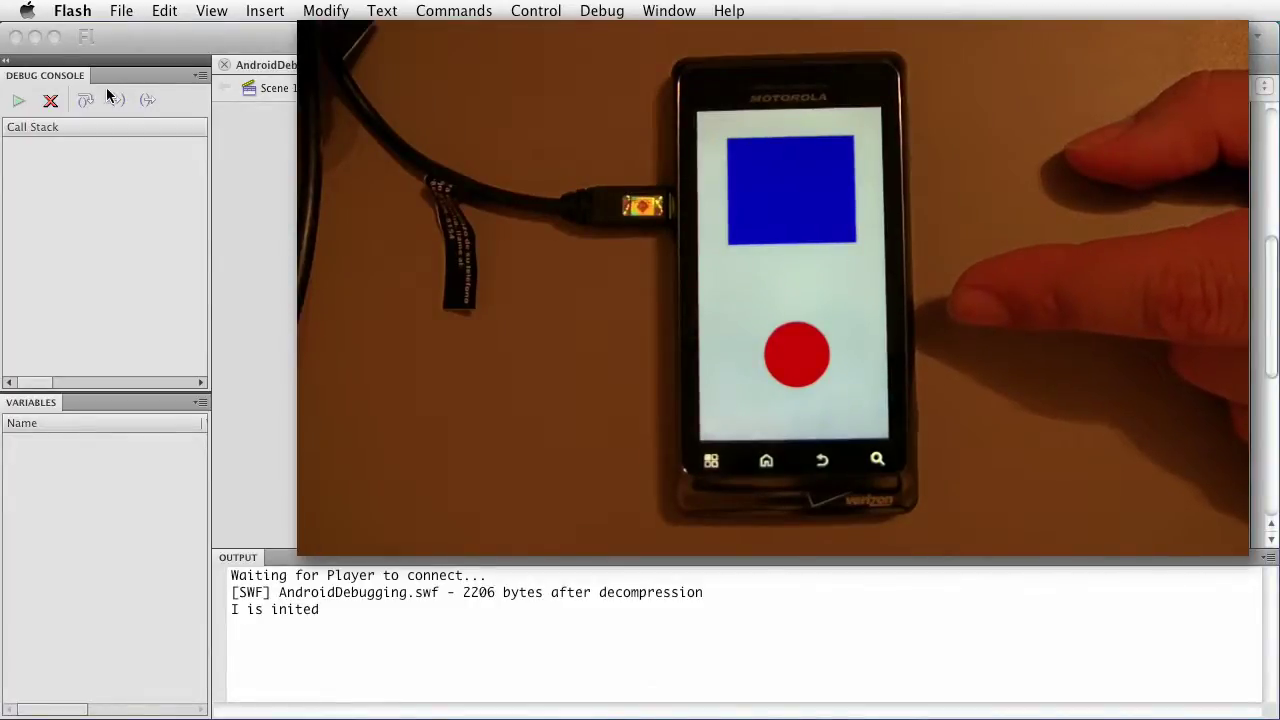
{"action": "left_click", "coordinate": [50, 100]}
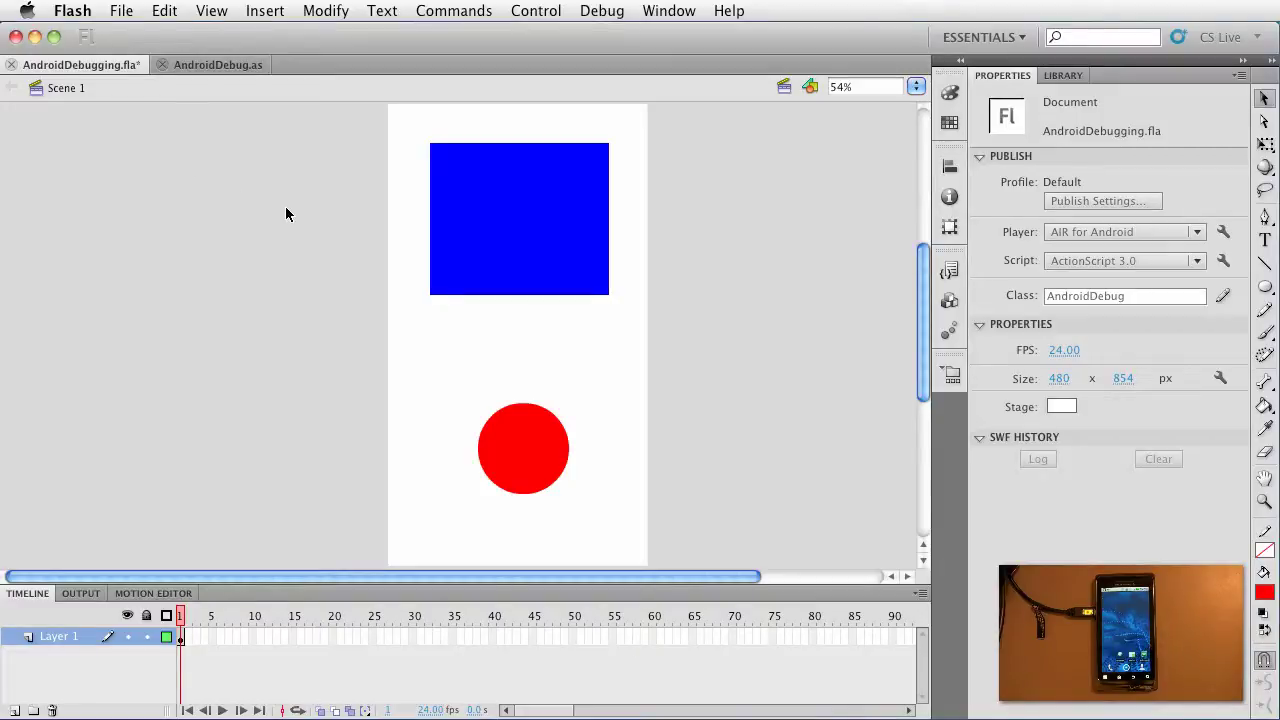
- Save the document and add an empty line below the trace call in AndroidDebug.as
{"action": "key", "text": "ctrl+s"}
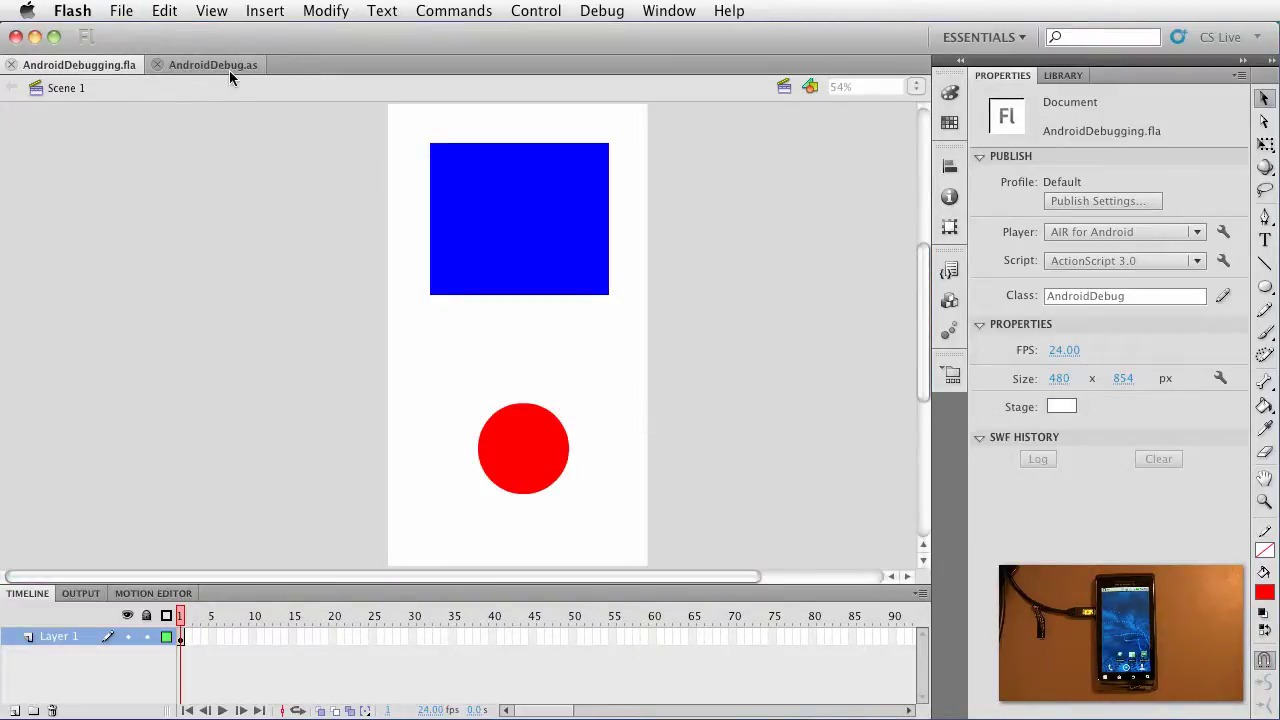
{"action": "left_click", "coordinate": [229, 70]}
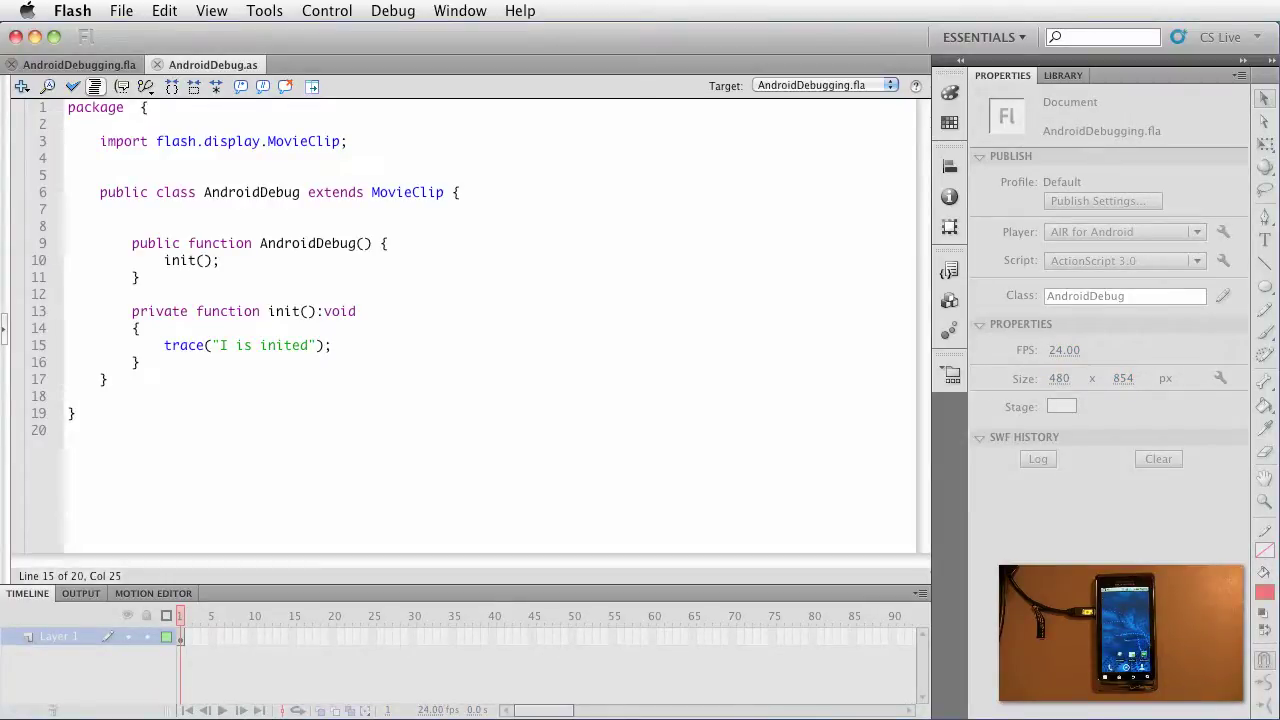
{"action": "key", "text": "Return"}
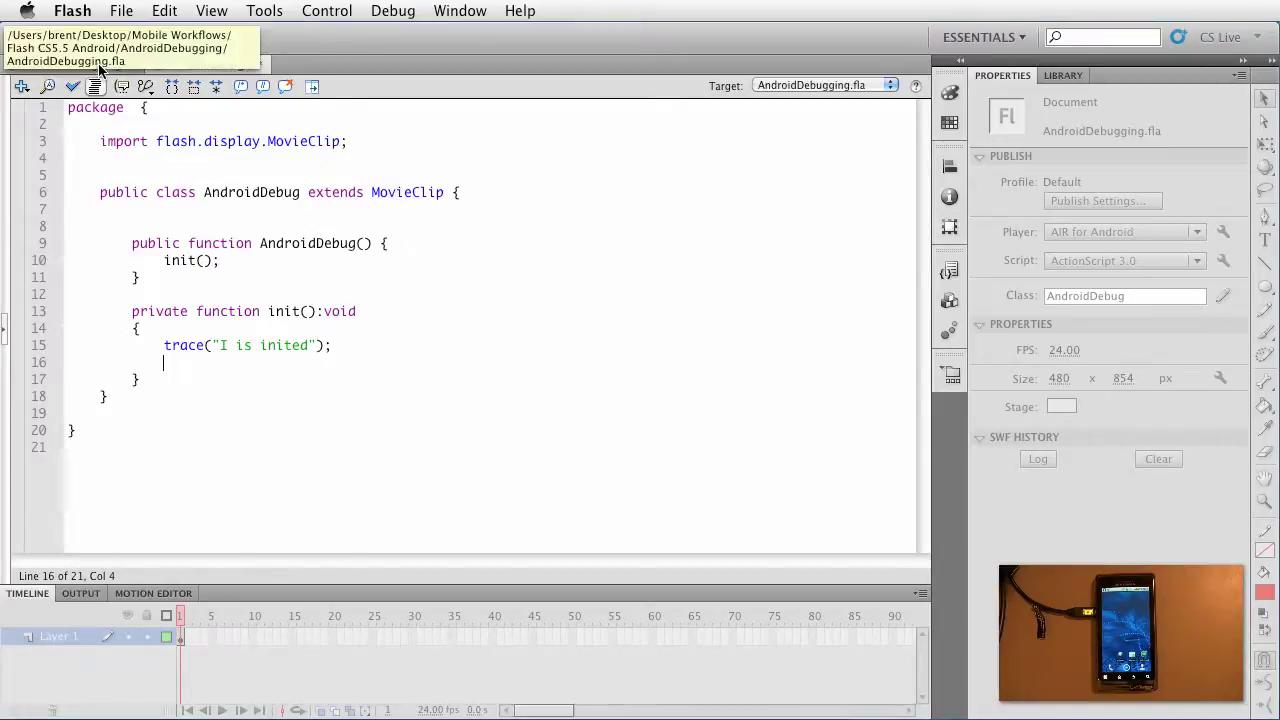
- Recheck the instance names theSquare and theCircle on the AndroidDebugging.fla stage
{"action": "key", "text": "ctrl+Tab"}
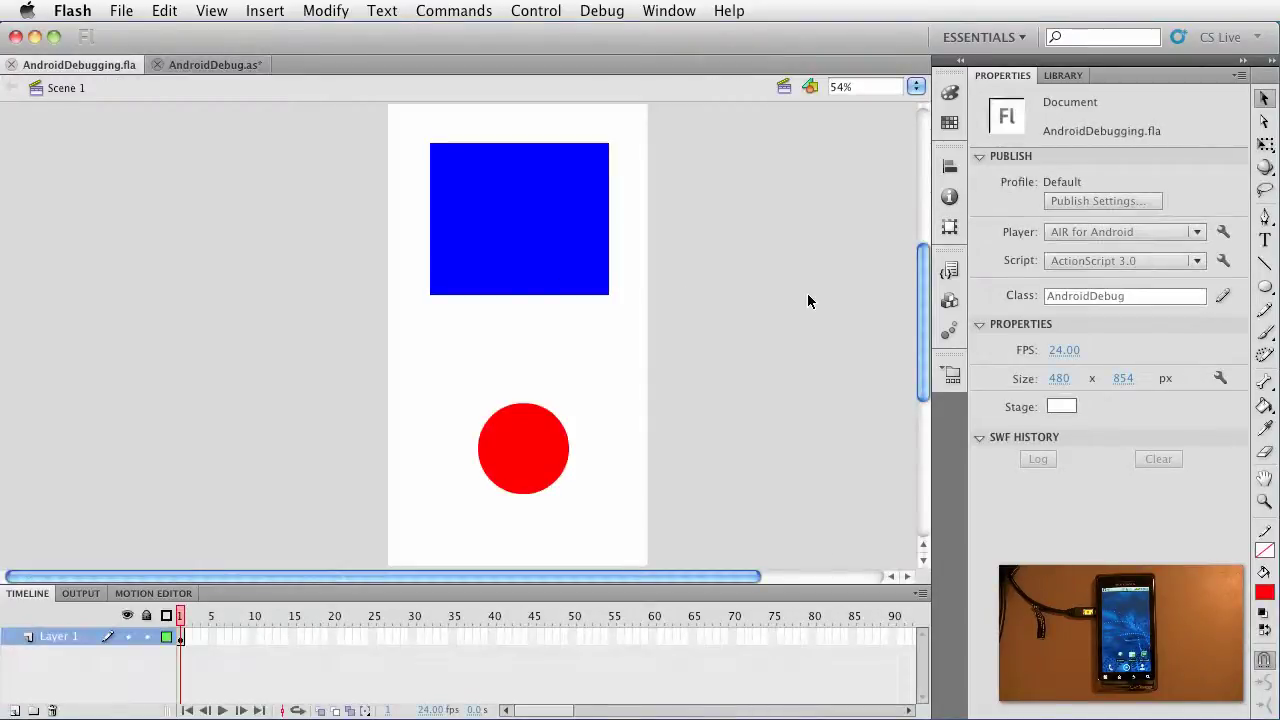
{"action": "left_click", "coordinate": [563, 266]}
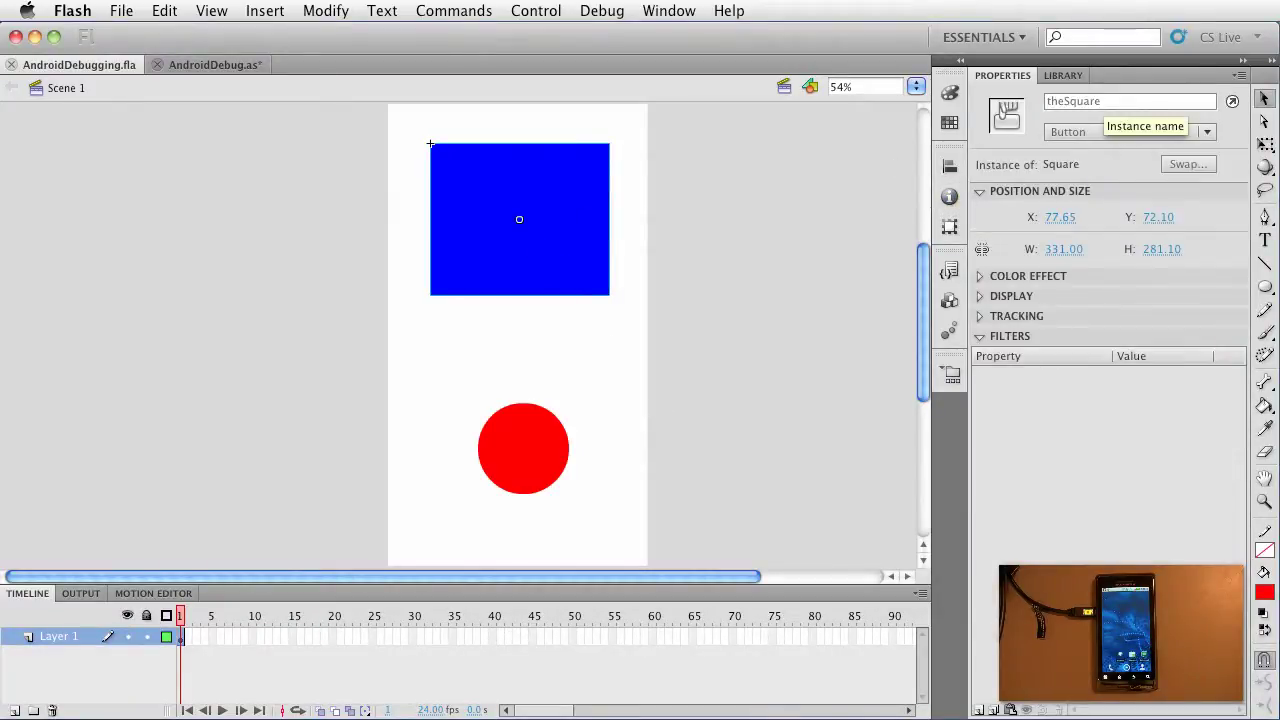
{"action": "left_click", "coordinate": [540, 441]}
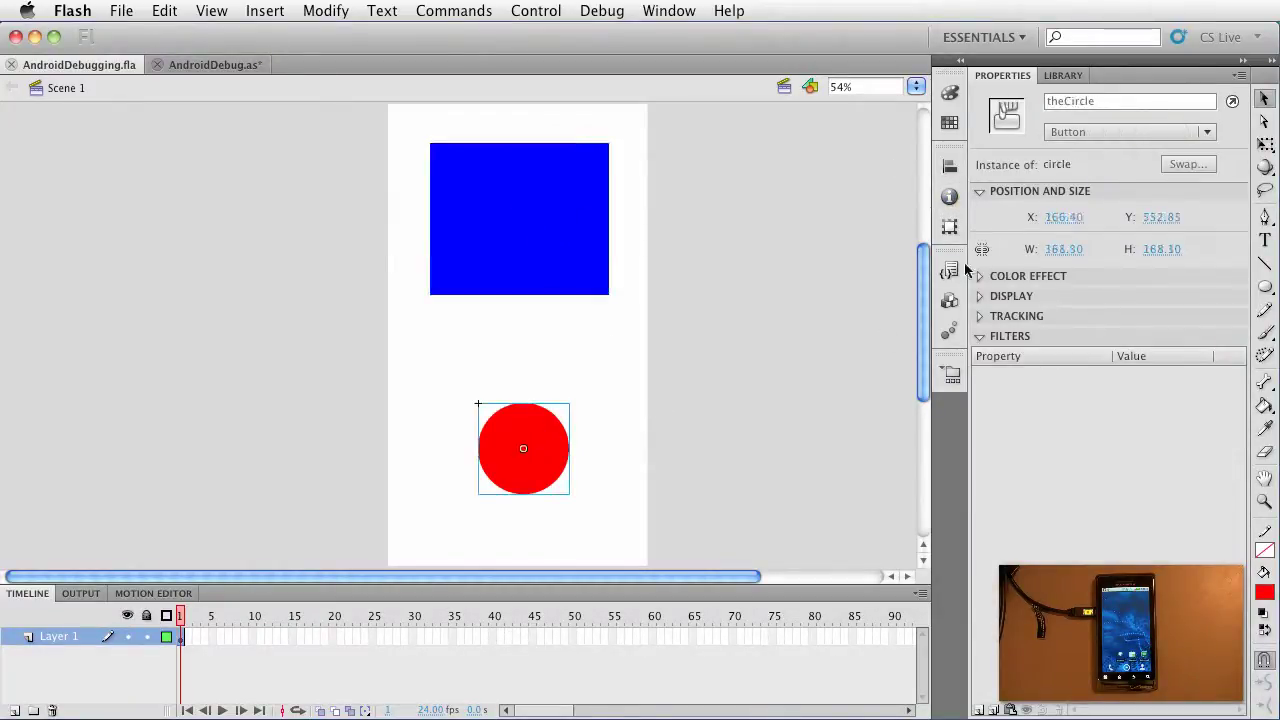
{"action": "left_click", "coordinate": [295, 255]}
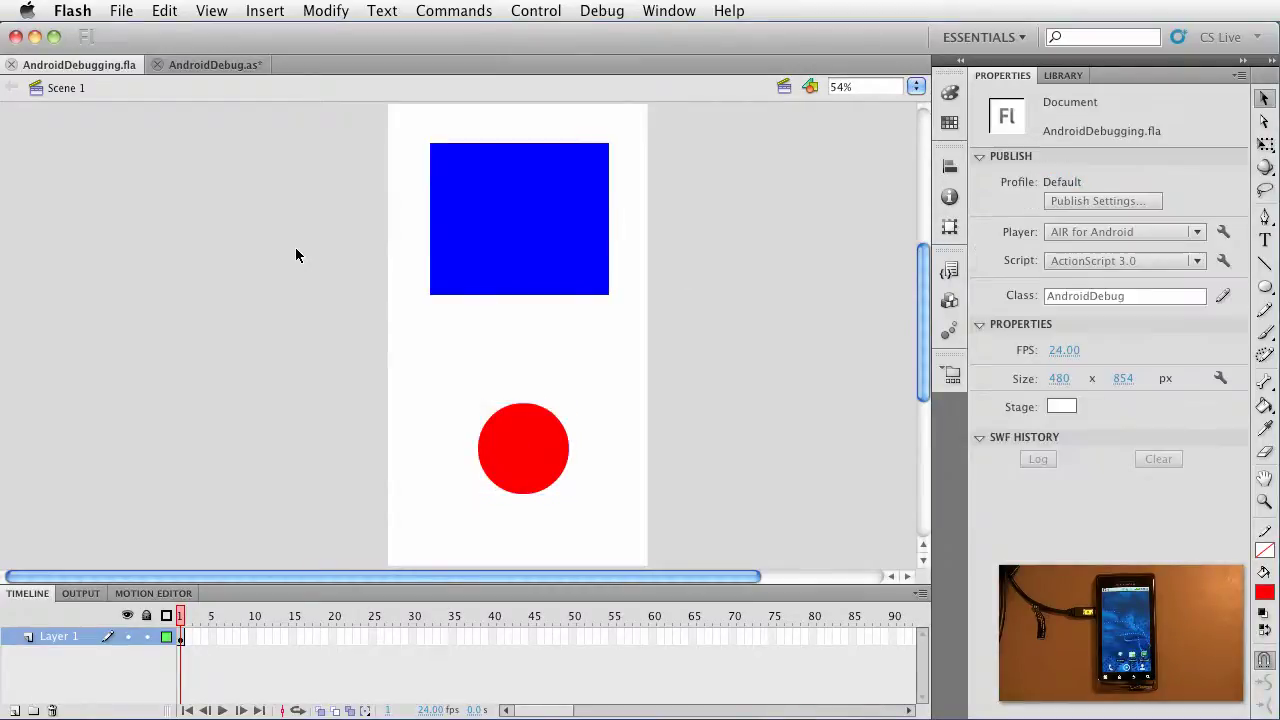
- Add a CLICK listener calling handleButtonClicks on theSquare, importing MouseEvent
{"action": "left_click", "coordinate": [211, 62]}
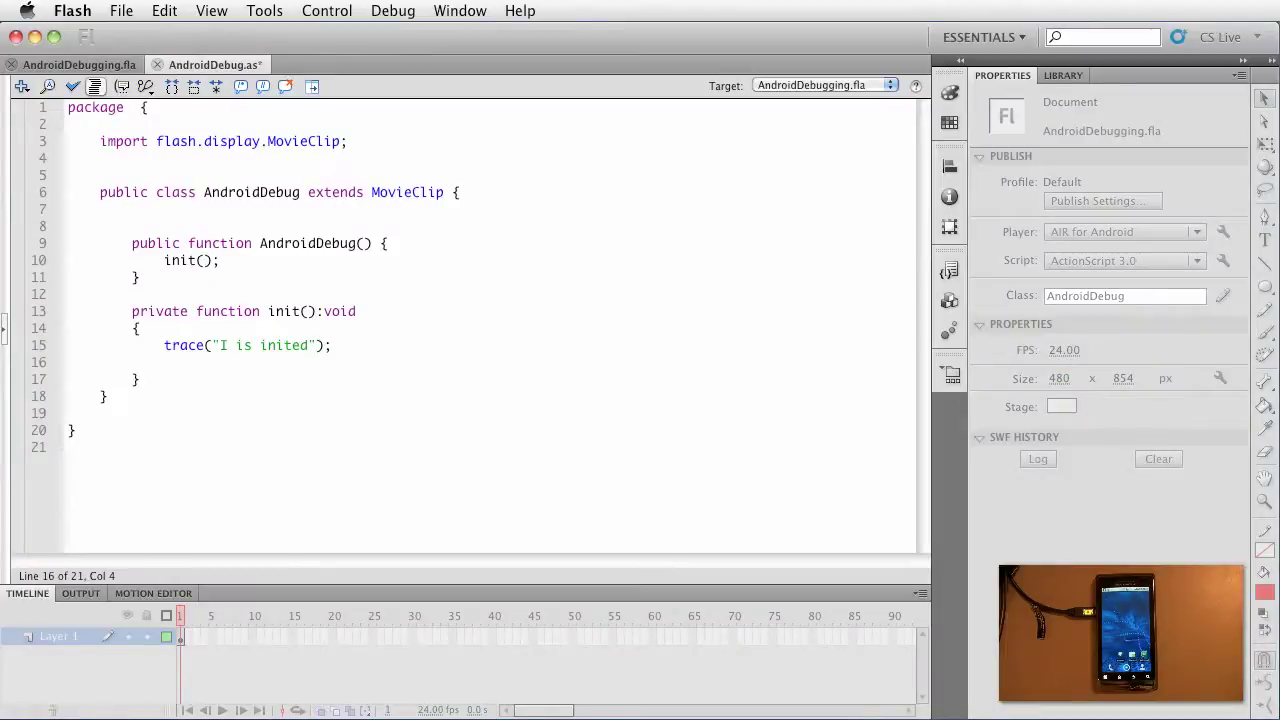
{"action": "type", "text": "theSquare.addEventListener("}
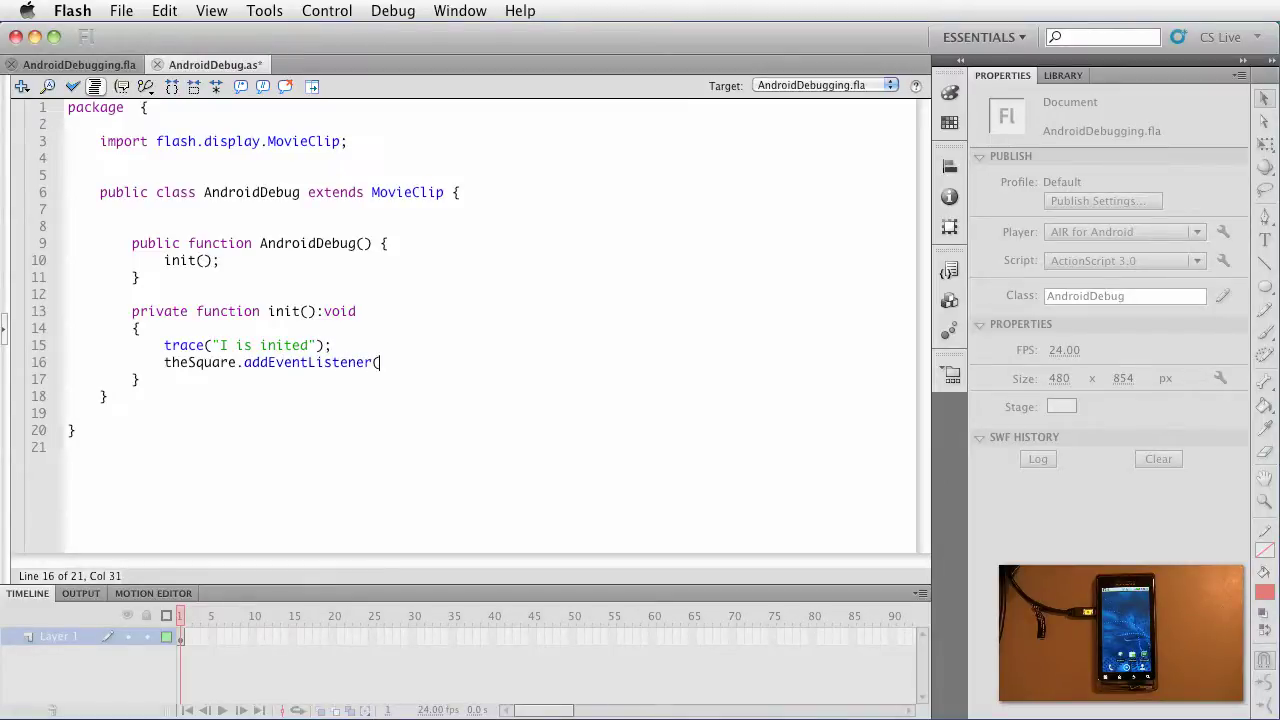
{"action": "key", "text": "ctrl+space"}
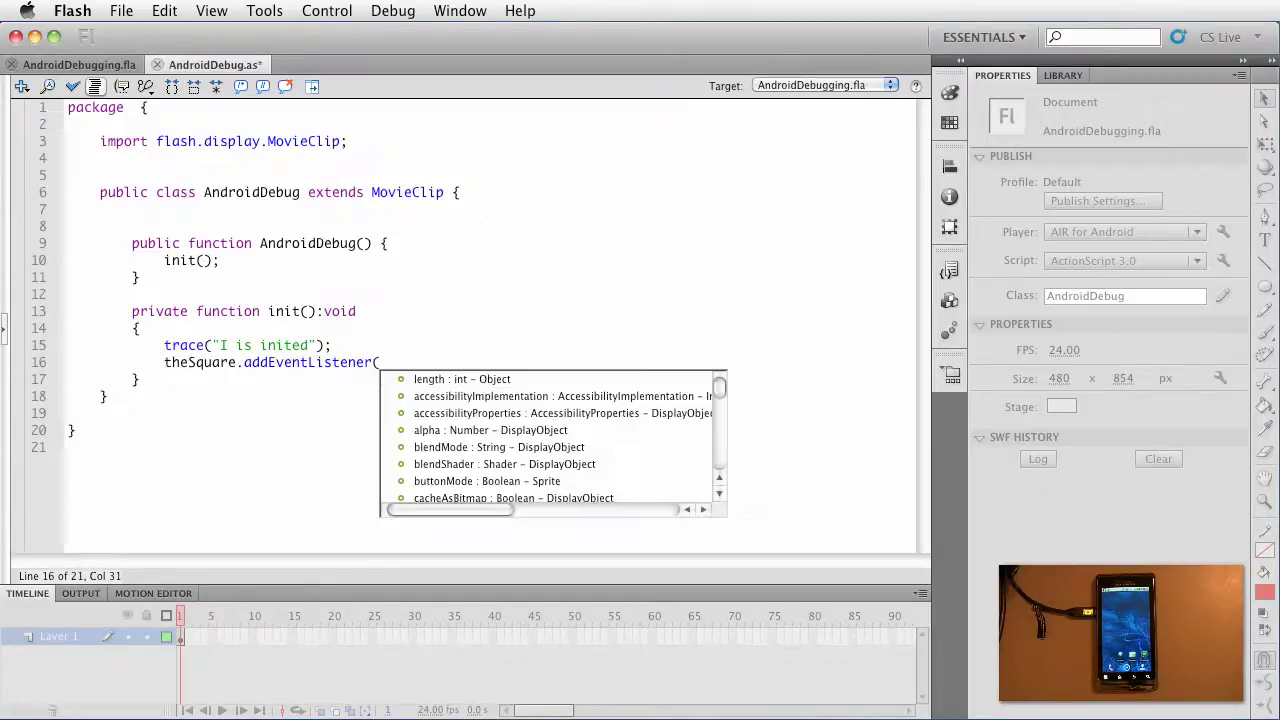
{"action": "type", "text": "M"}
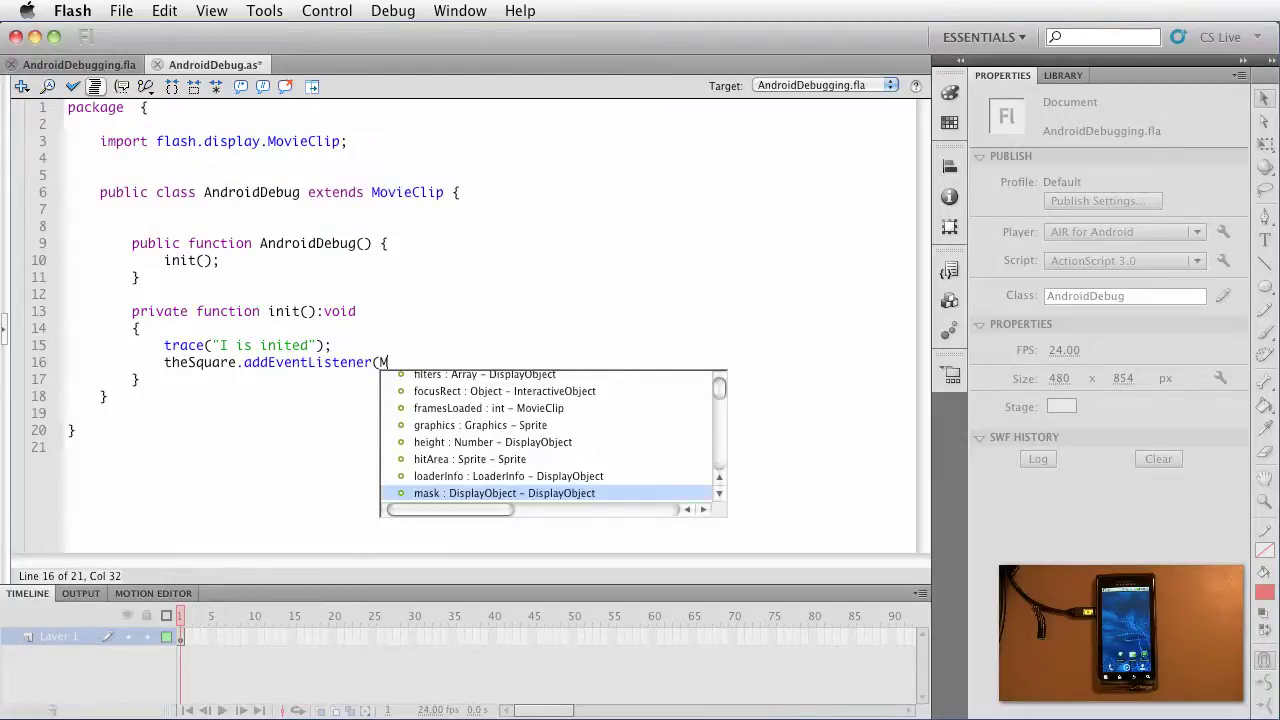
{"action": "type", "text": "ouseEvent"}
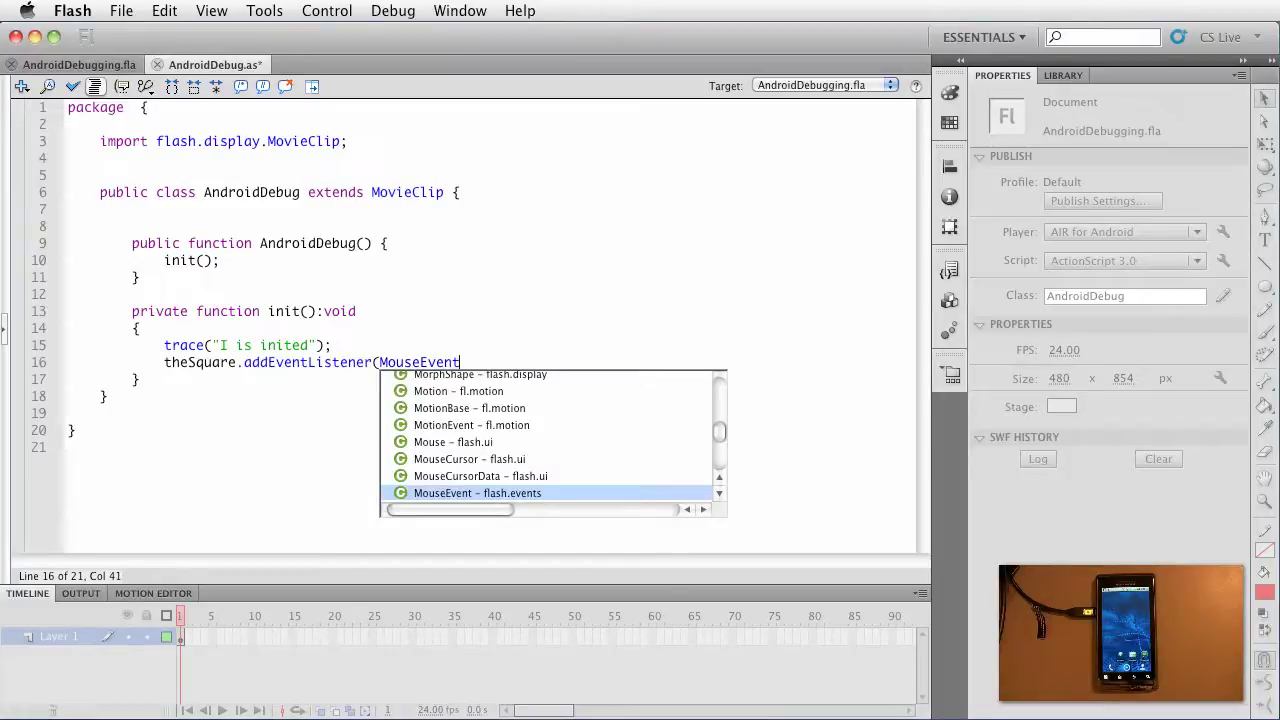
{"action": "key", "text": "Return"}
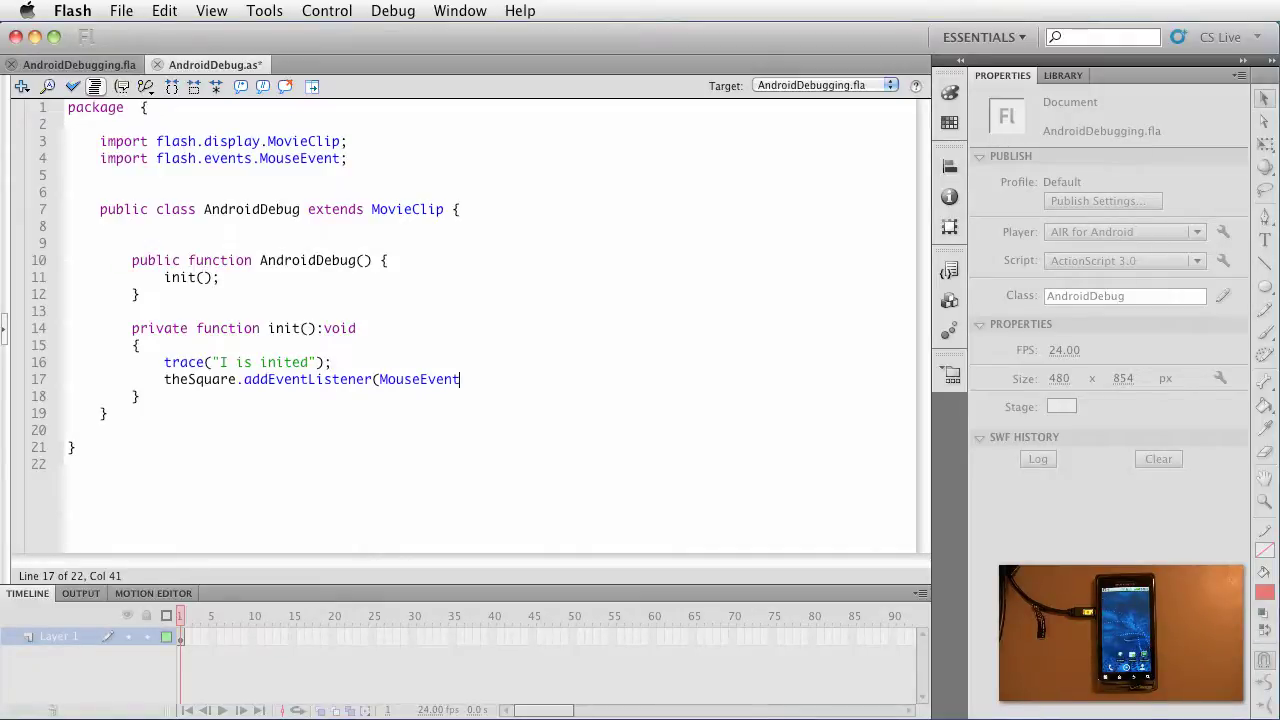
{"action": "type", "text": "."}
{"action": "key", "text": "Down"}
{"action": "key", "text": "Return"}
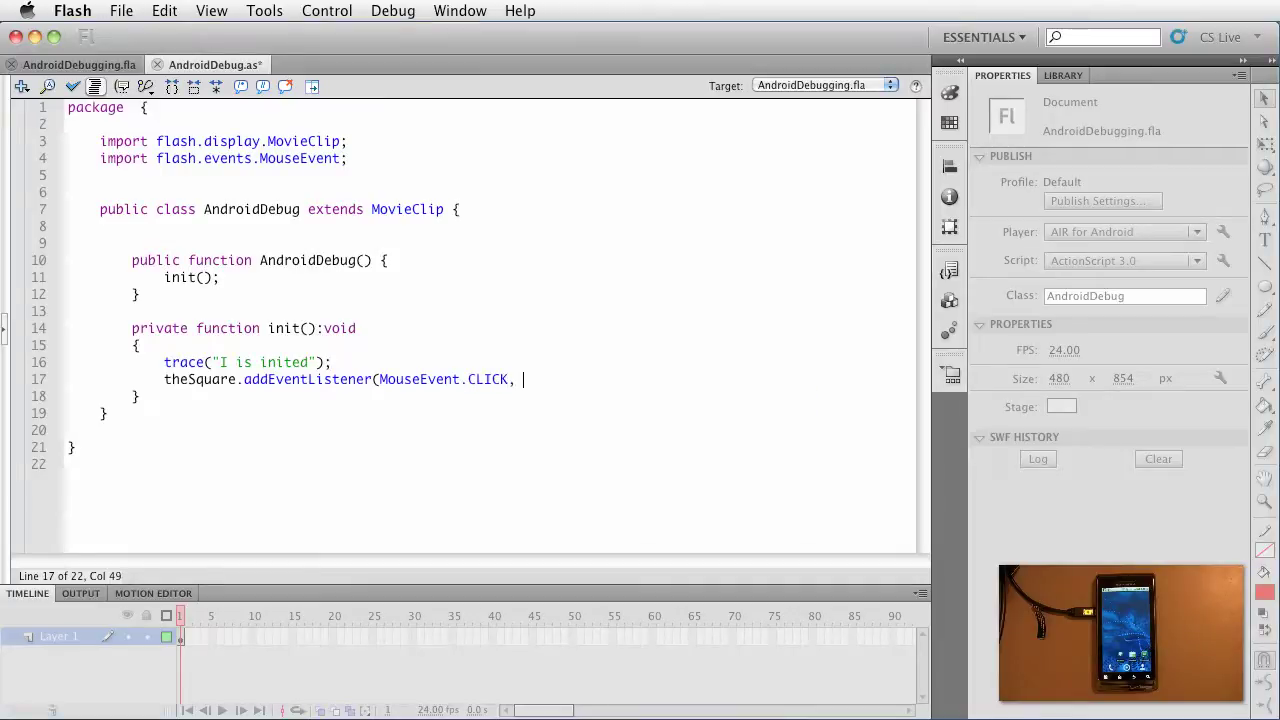
{"action": "type", "text": "handleButton(licks);"}
- Add the same CLICK listener on theCircle, fix typos, and leave blank lines after init
{"action": "key", "text": "Return"}
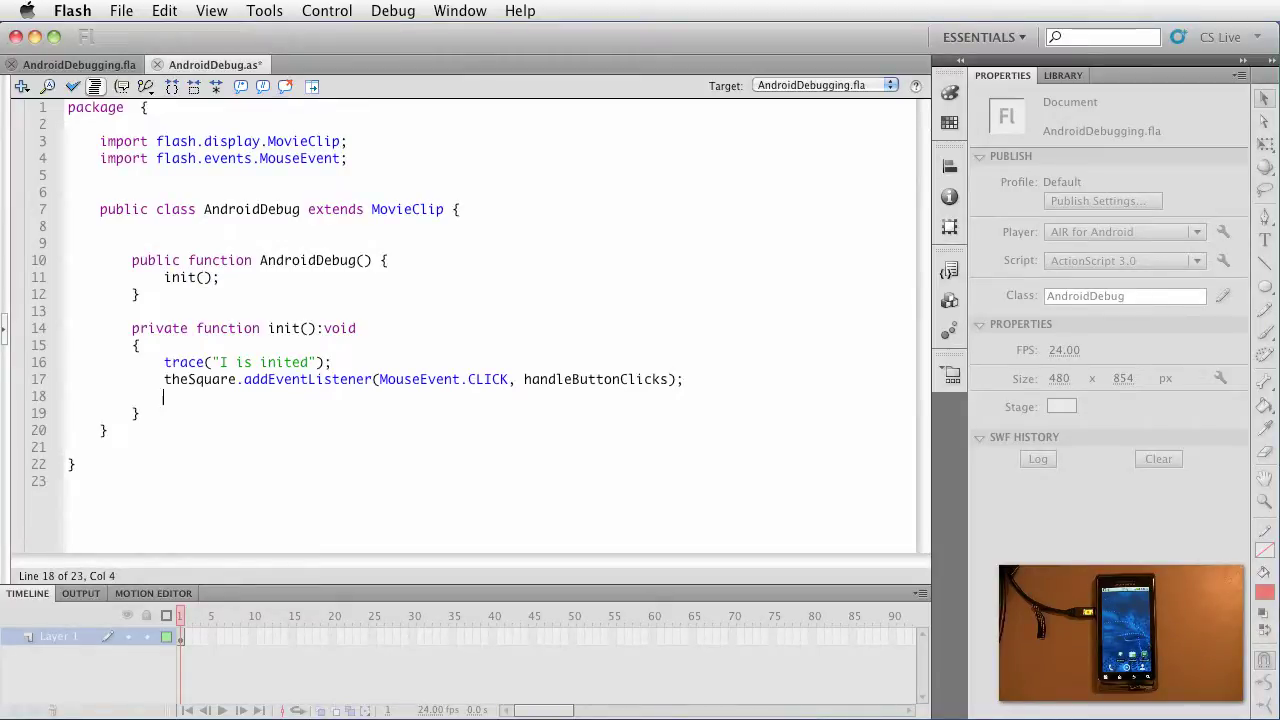
{"action": "type", "text": "theCircle.addEv"}
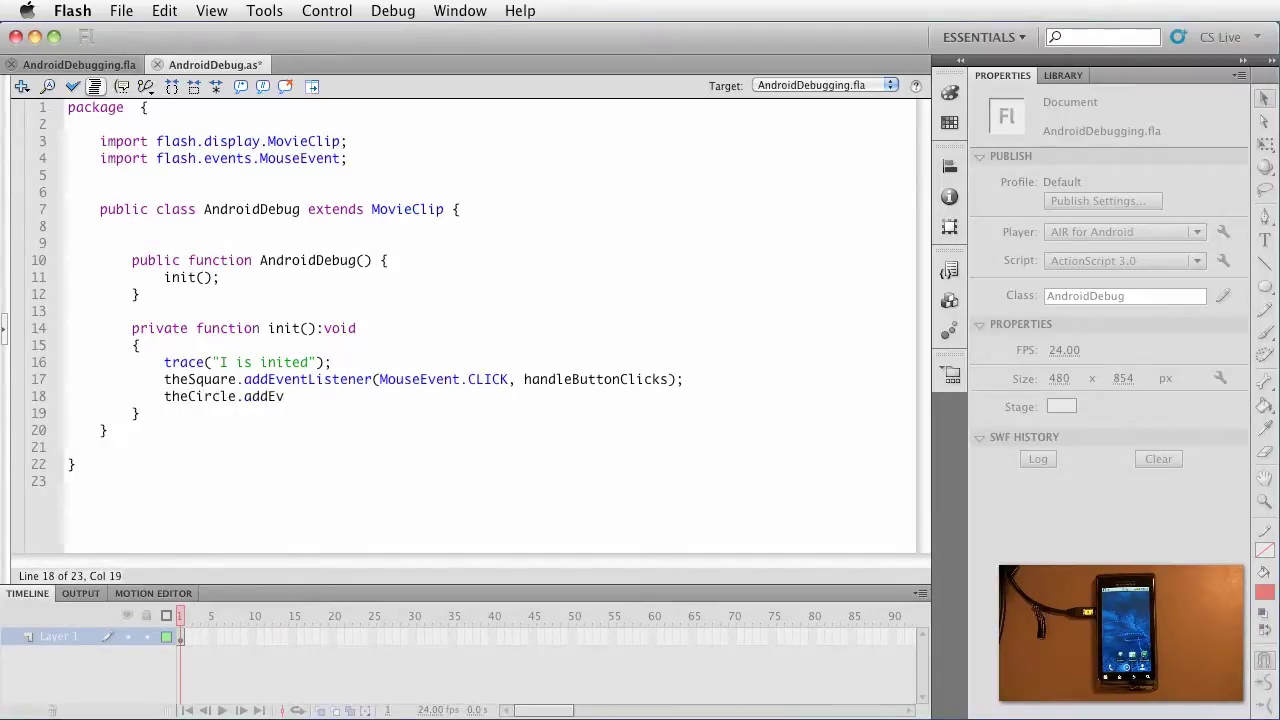
{"action": "key", "text": "Return"}
{"action": "key", "text": "BackSpace"}
{"action": "key", "text": "BackSpace"}
{"action": "key", "text": "BackSpace"}
{"action": "key", "text": "BackSpace"}
{"action": "type", "text": "ventListener(Mou"}
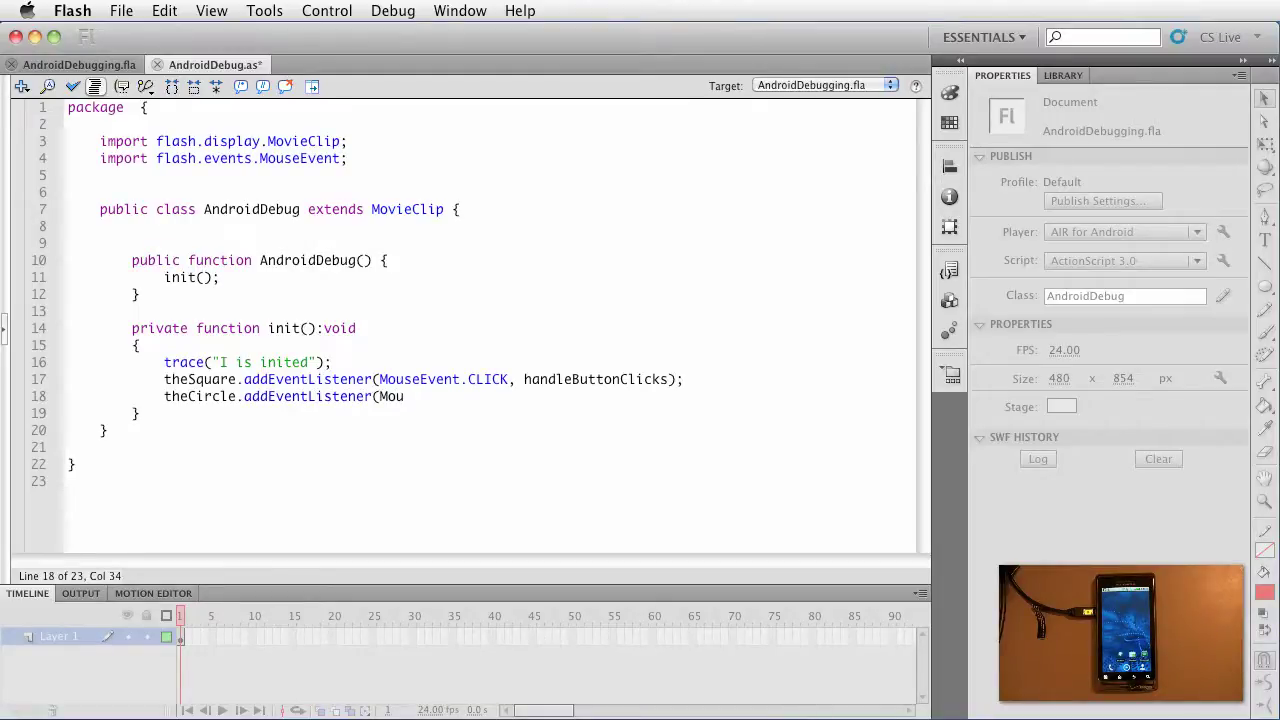
{"action": "type", "text": "seEvent"}
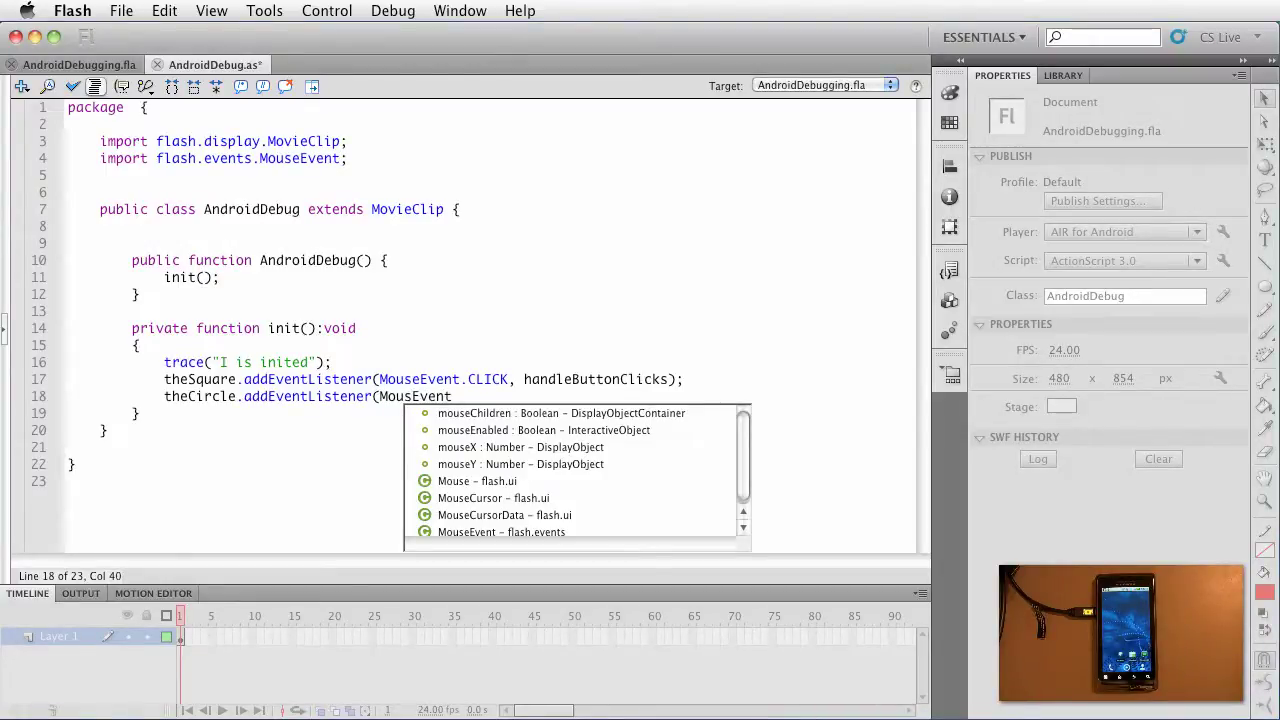
{"action": "key", "text": "BackSpace"}
{"action": "key", "text": "BackSpace"}
{"action": "key", "text": "BackSpace"}
{"action": "key", "text": "BackSpace"}
{"action": "key", "text": "BackSpace"}
{"action": "key", "text": "BackSpace"}
{"action": "type", "text": "eEvent."}
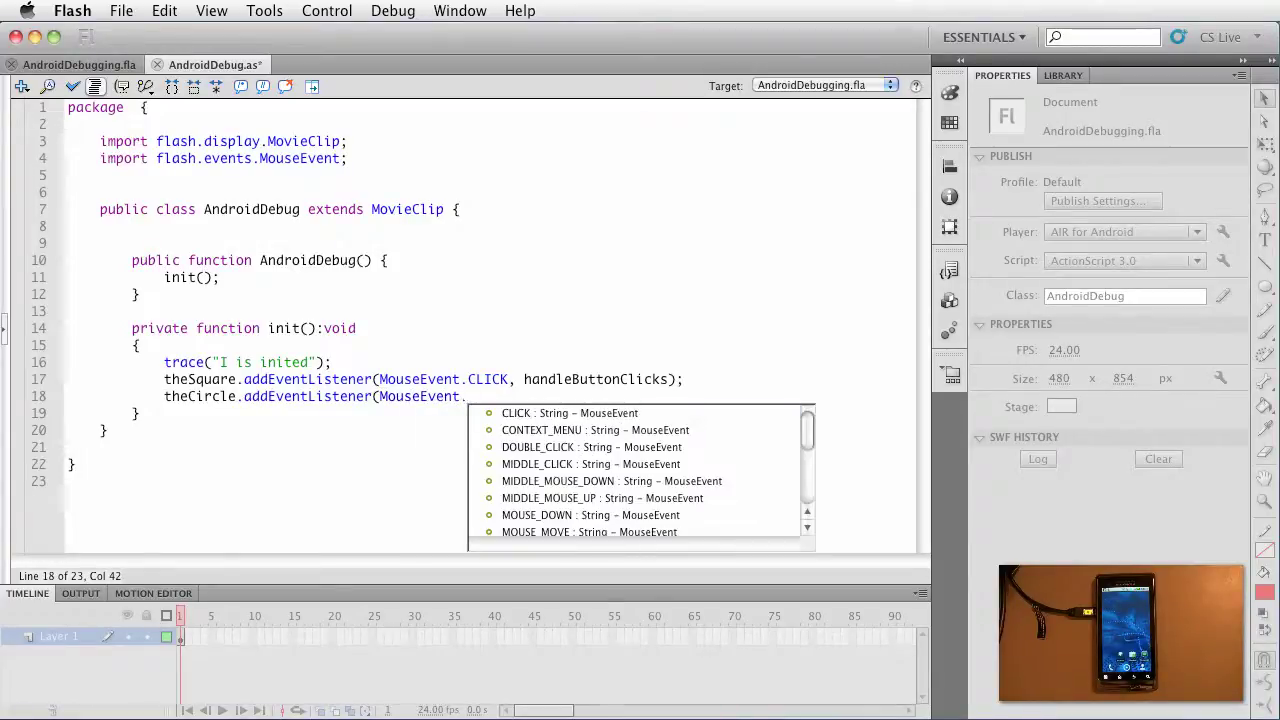
{"action": "type", "text": "CLICK, handleButtonClicks);"}
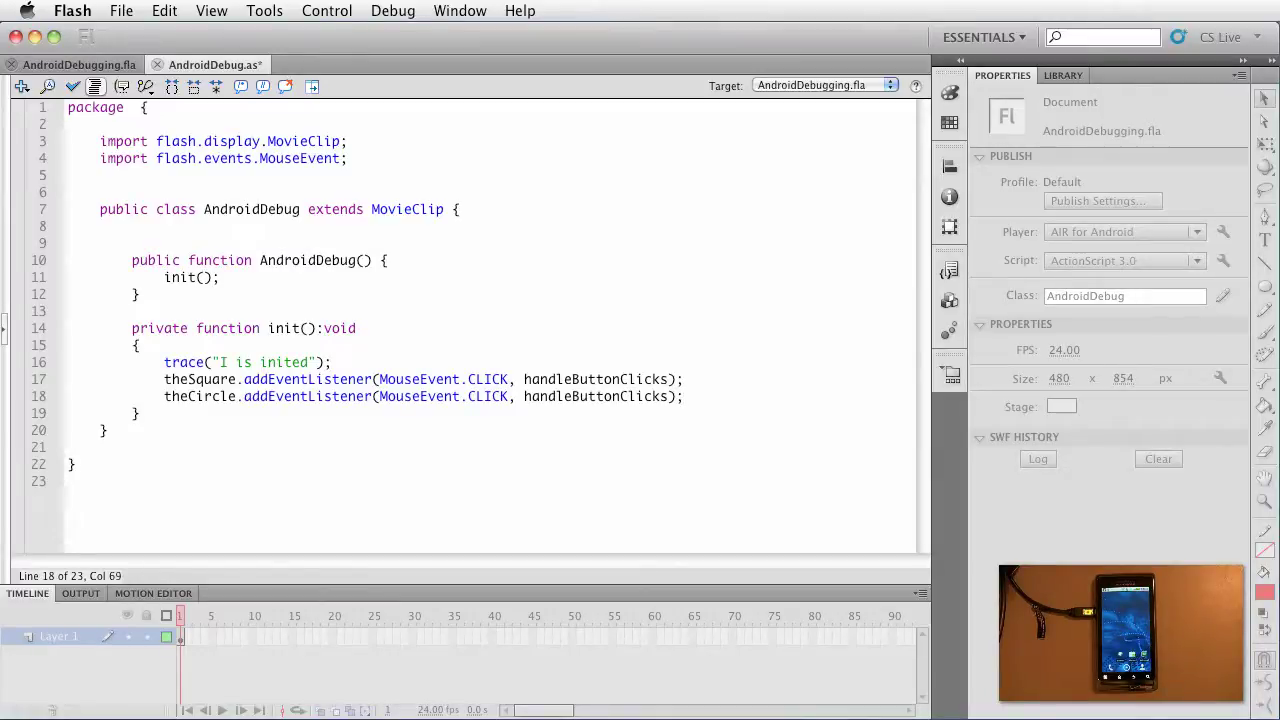
{"action": "key", "text": "Down"}
{"action": "key", "text": "Return"}
{"action": "key", "text": "Return"}
{"action": "type", "text": "private function handleButtonClicks(event:Mouse"}
- Write handleButtonClicks(event:MouseEvent):void tracing "You clicked the: " + event.currentTarget.name
{"action": "key", "text": "Return"}
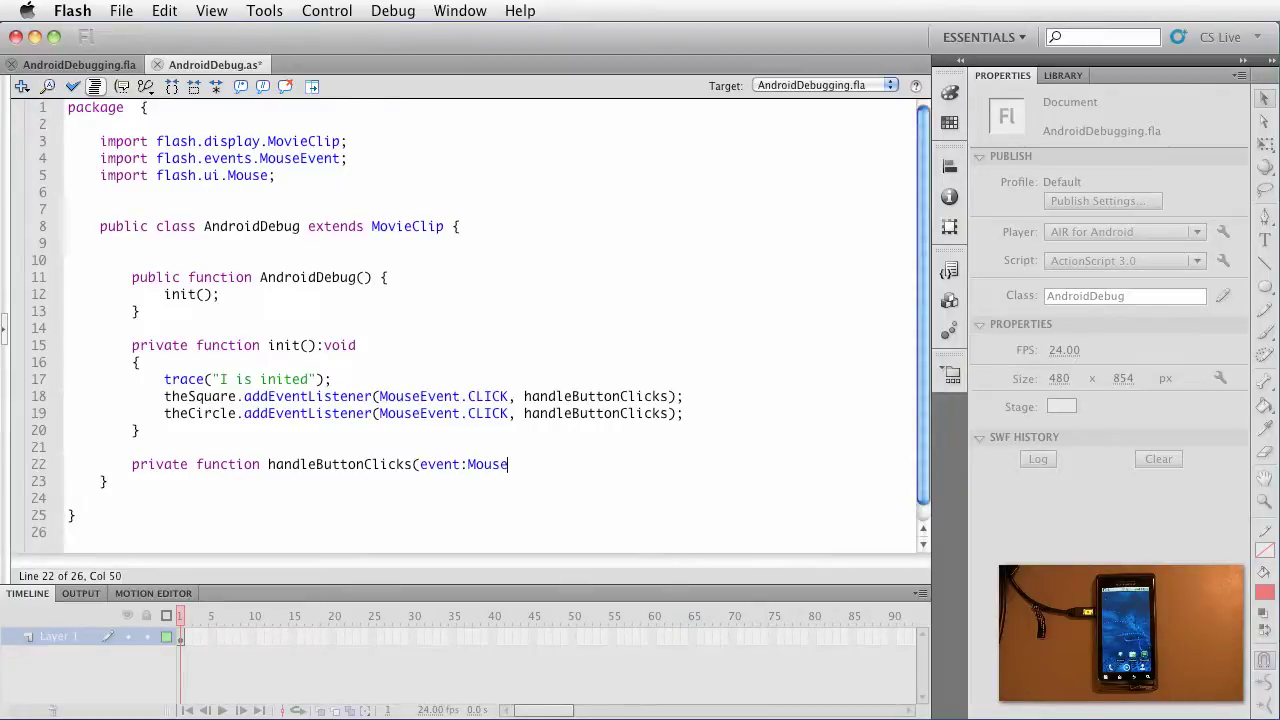
{"action": "type", "text": ")"}
{"action": "key", "text": "super+z"}
{"action": "key", "text": "super+z"}
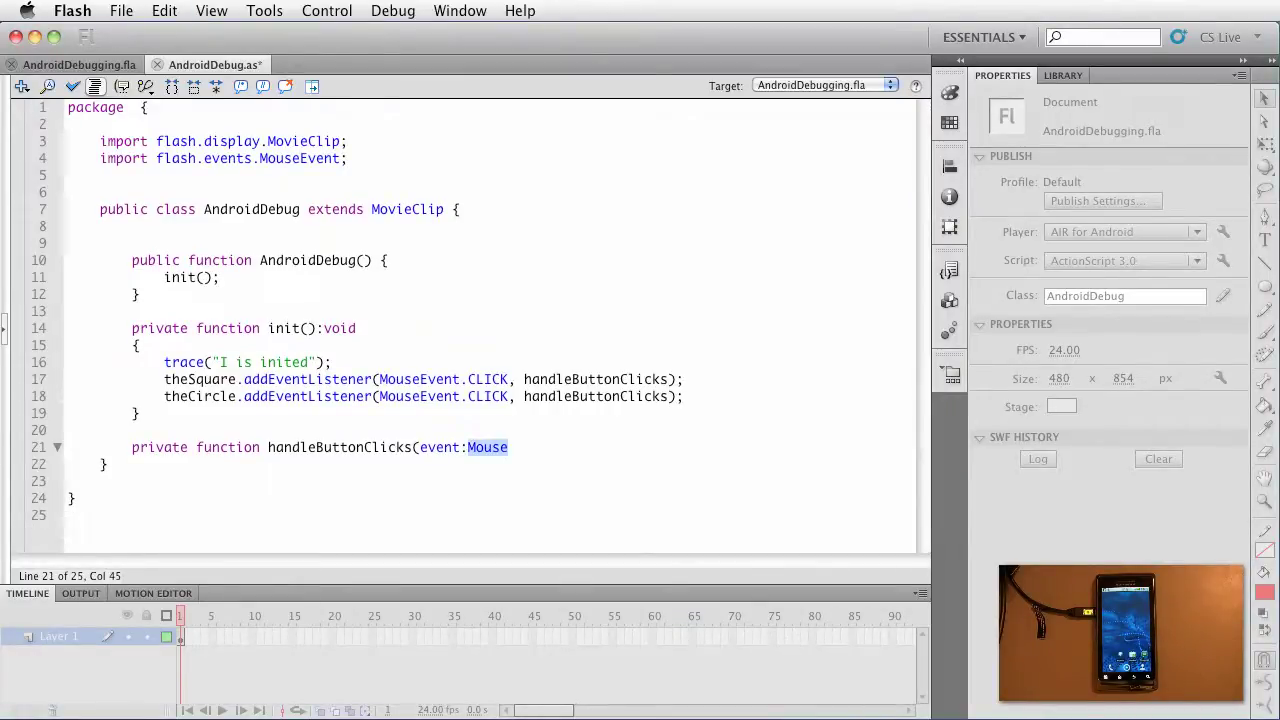
{"action": "key", "text": "super+z"}
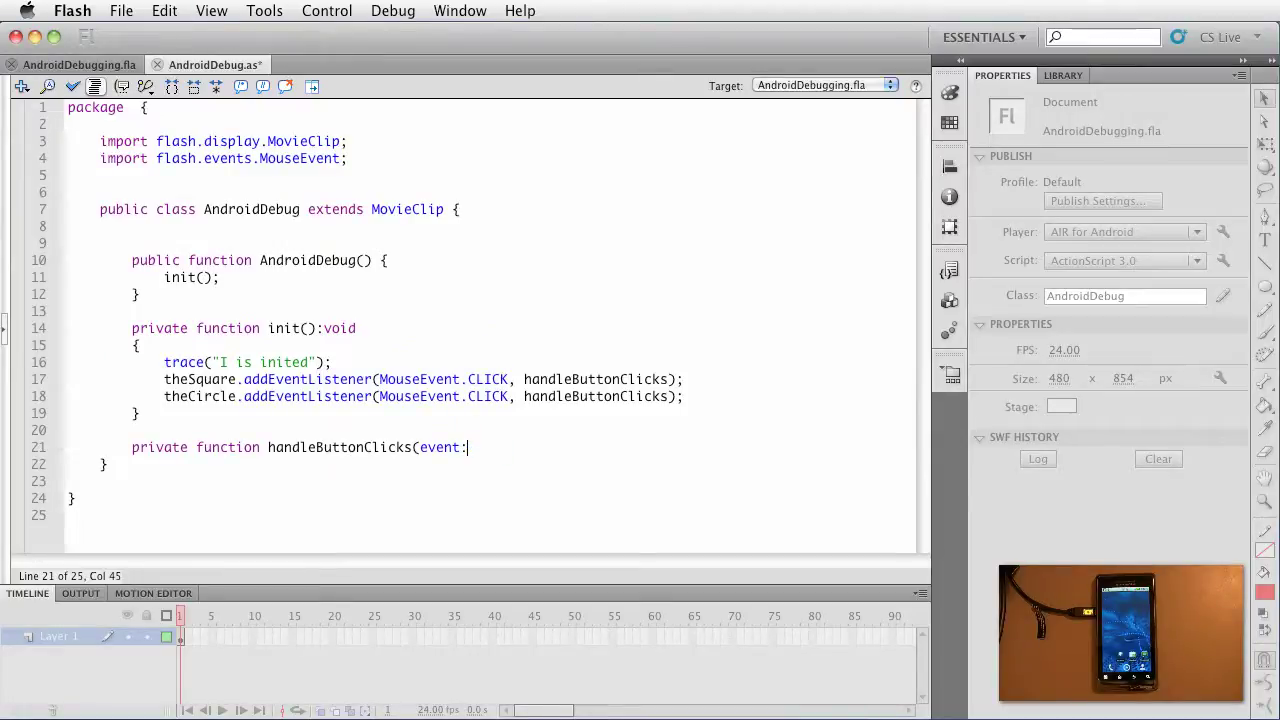
{"action": "type", "text": "MouseEvent"}
{"action": "type", "text": ")"}
{"action": "type", "text": ":"}
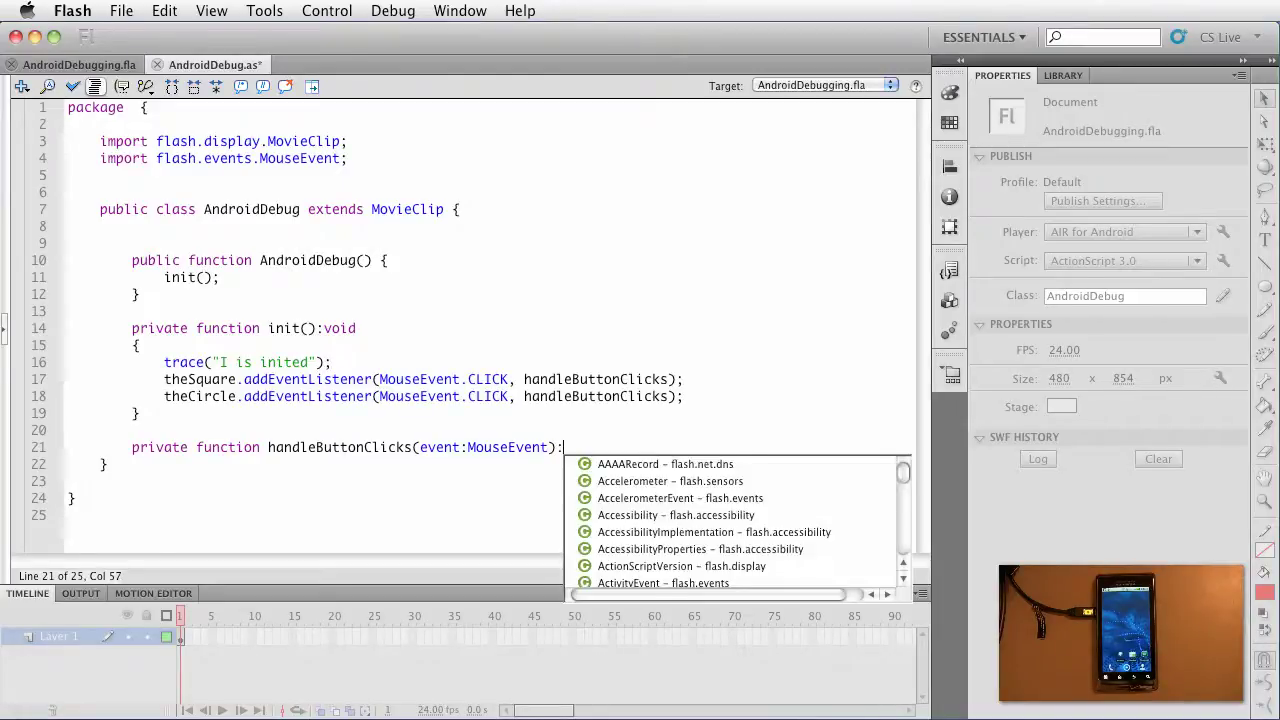
{"action": "type", "text": "void"}
{"action": "key", "text": "Return"}
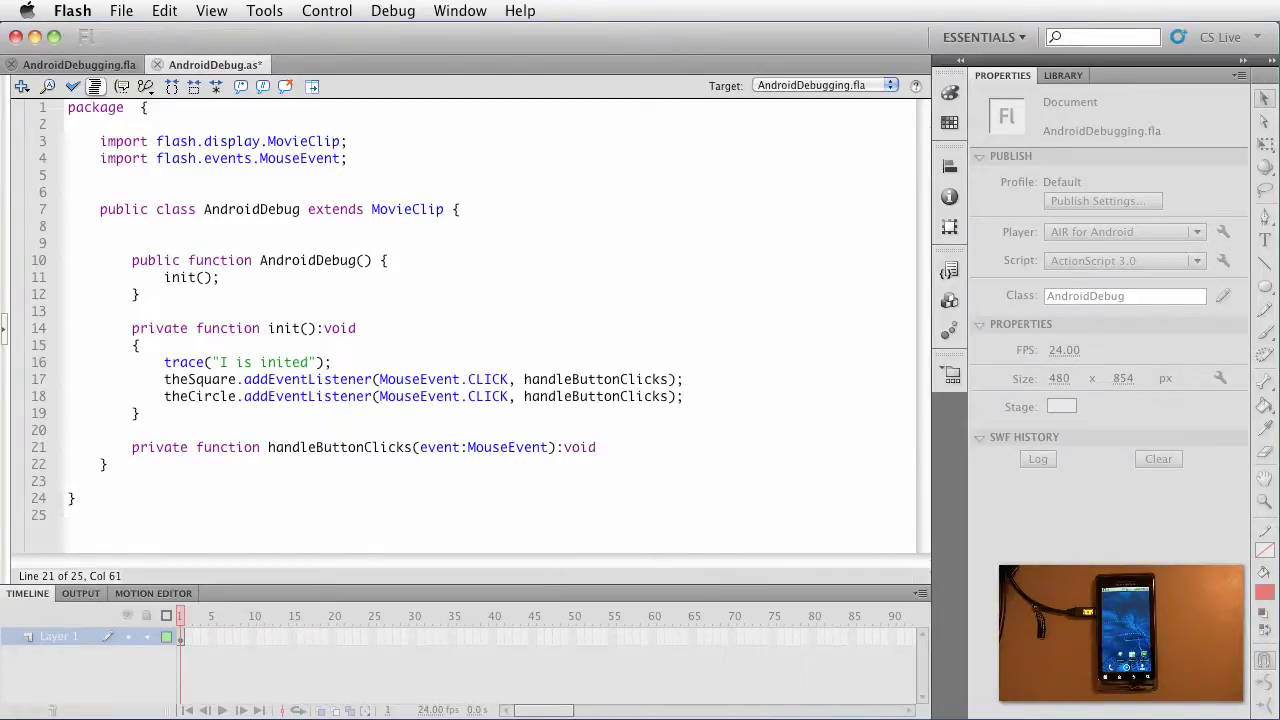
{"action": "key", "text": "Return"}
{"action": "type", "text": "{"}
{"action": "key", "text": "Return"}
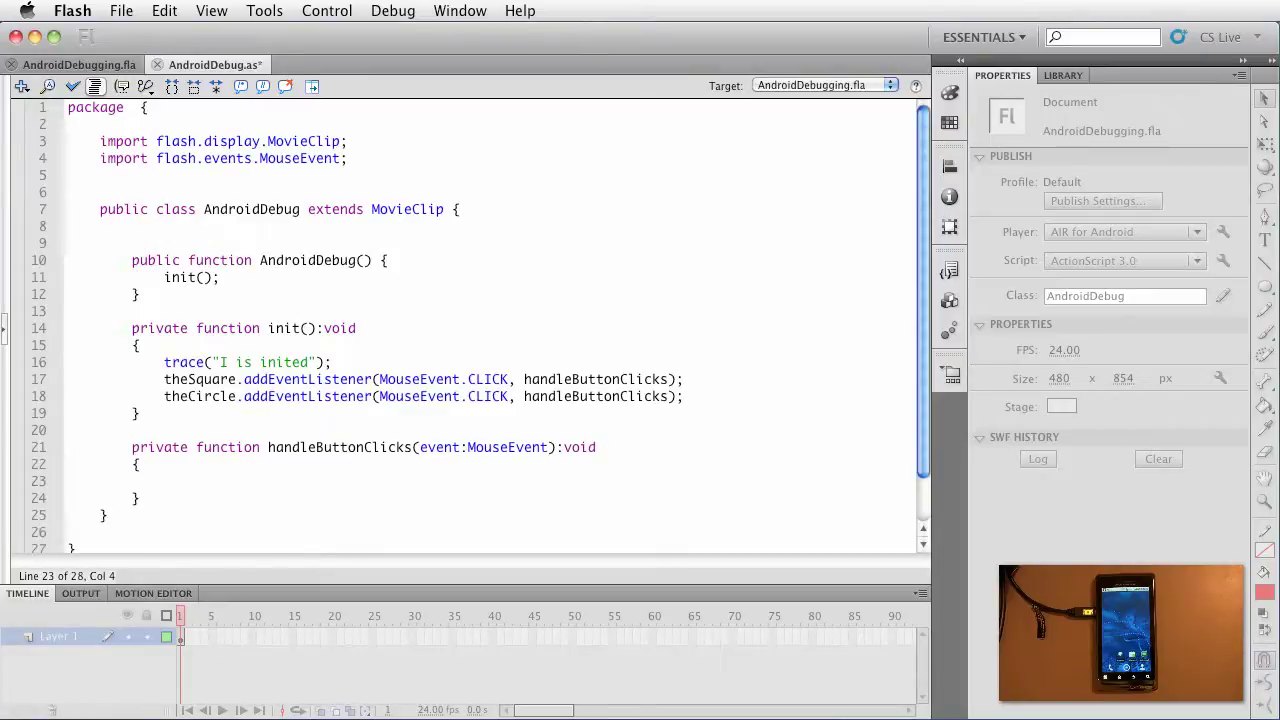
{"action": "type", "text": "trace(\"You clicked the: \" +"}
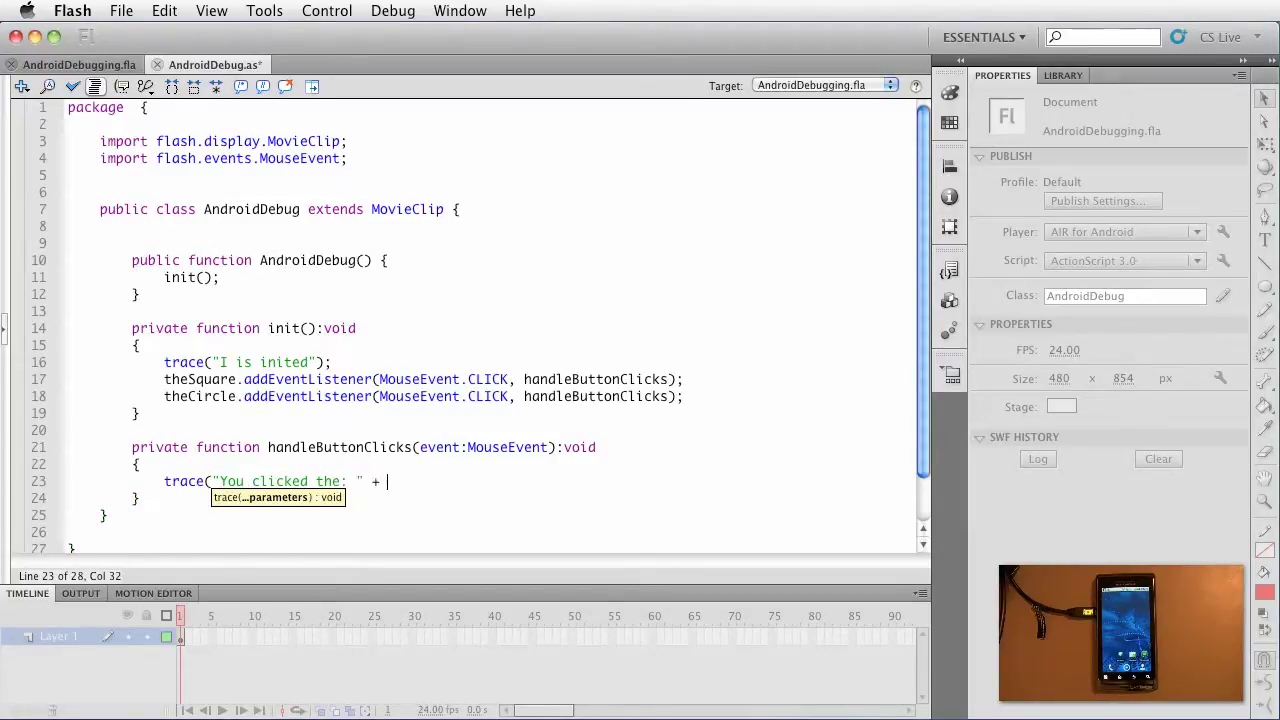
{"action": "type", "text": " event.cur"}
{"action": "key", "text": "Return"}
{"action": "type", "text": ".name);"}
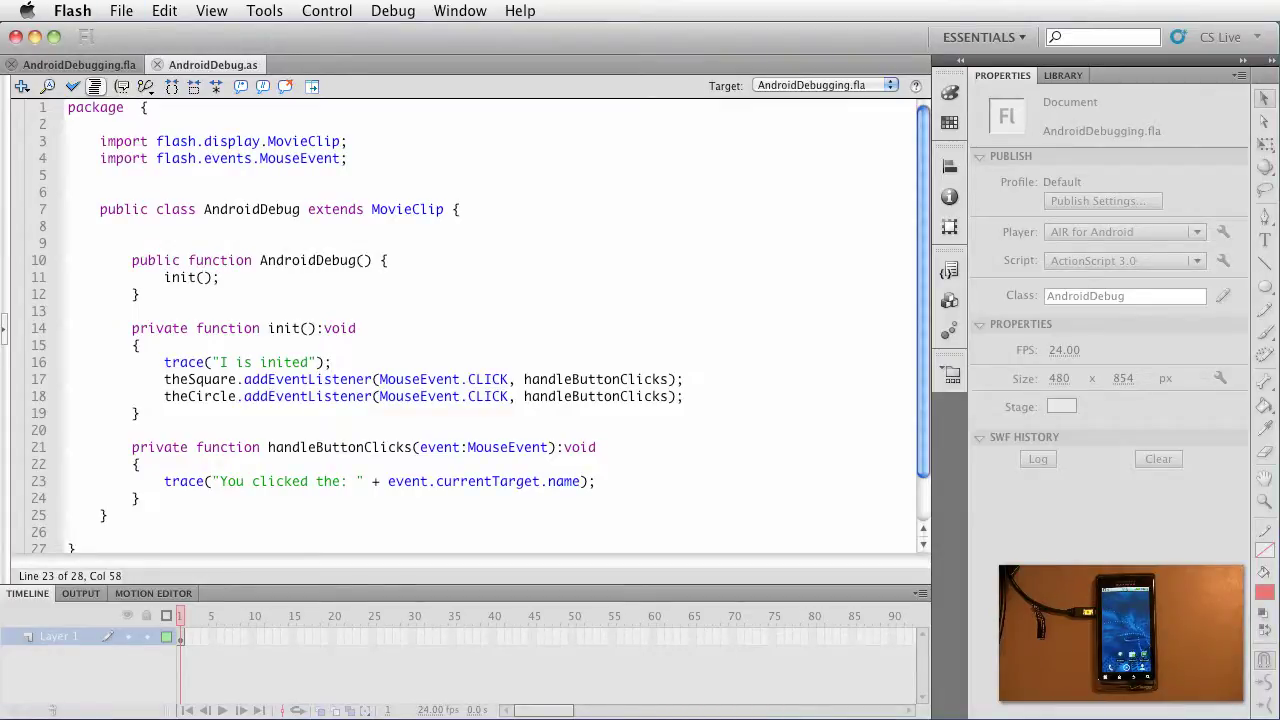
- Debug AndroidDebugging.fla on the phone over USB and tap the circle and square
{"action": "left_click", "coordinate": [95, 65]}
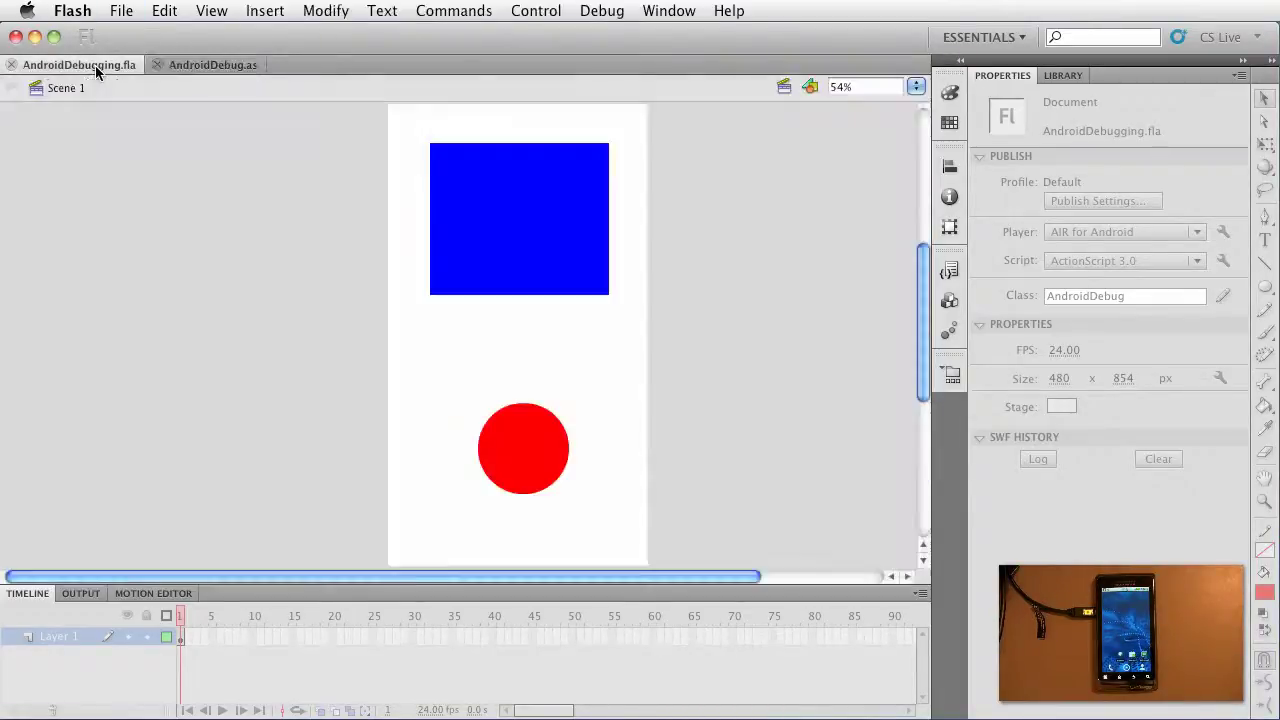
{"action": "left_click", "coordinate": [602, 11]}
{"action": "mouse_move", "coordinate": [636, 35]}
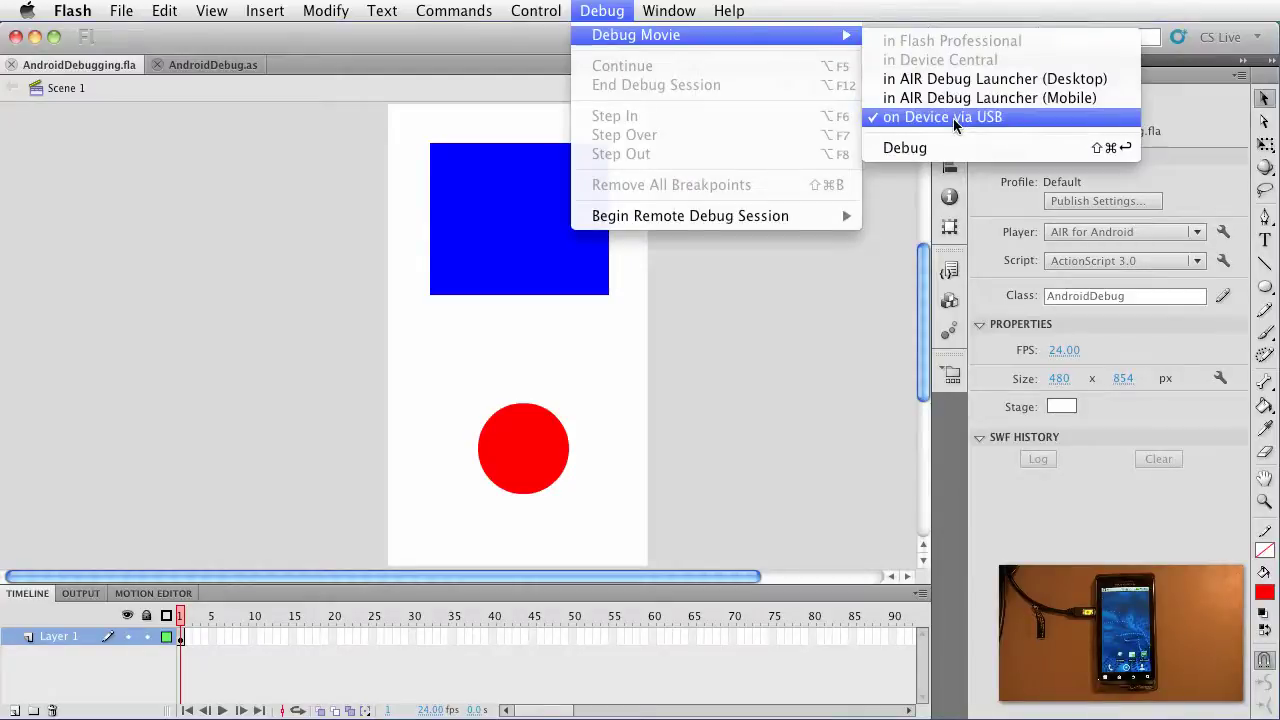
{"action": "left_click", "coordinate": [955, 120]}
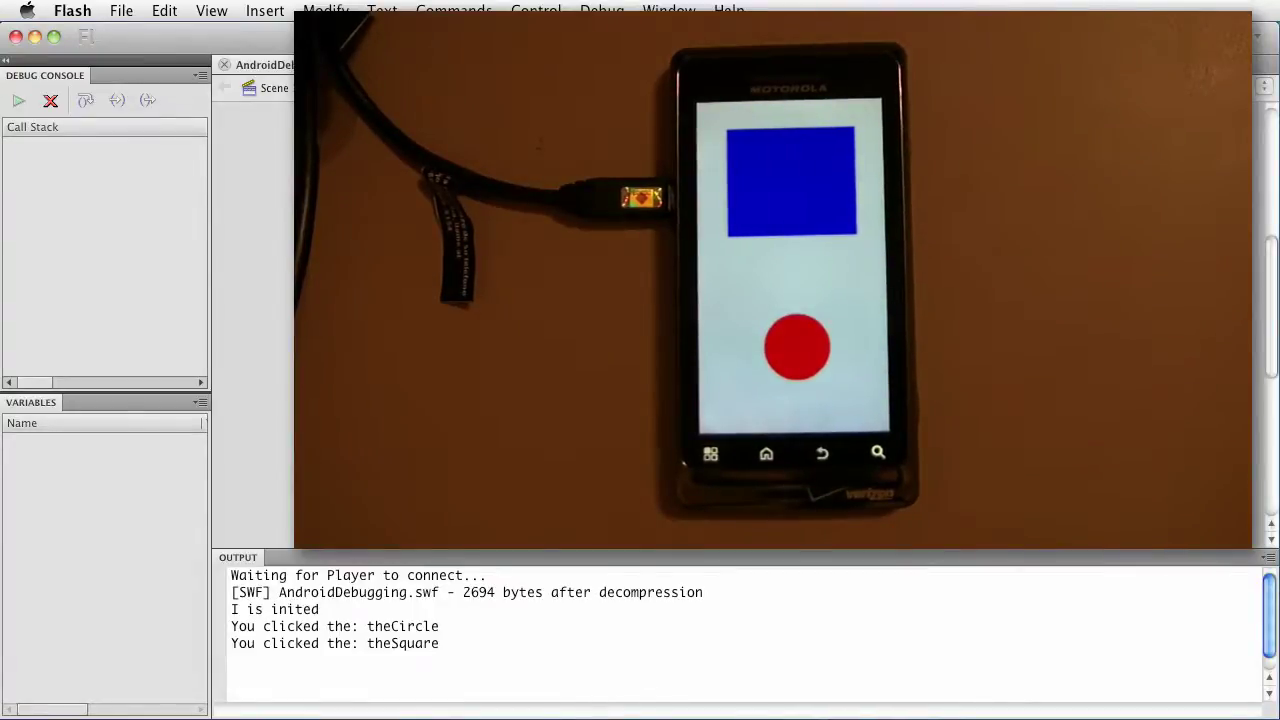
- End the debug session from the Debug Console
{"action": "left_click", "coordinate": [50, 100]}
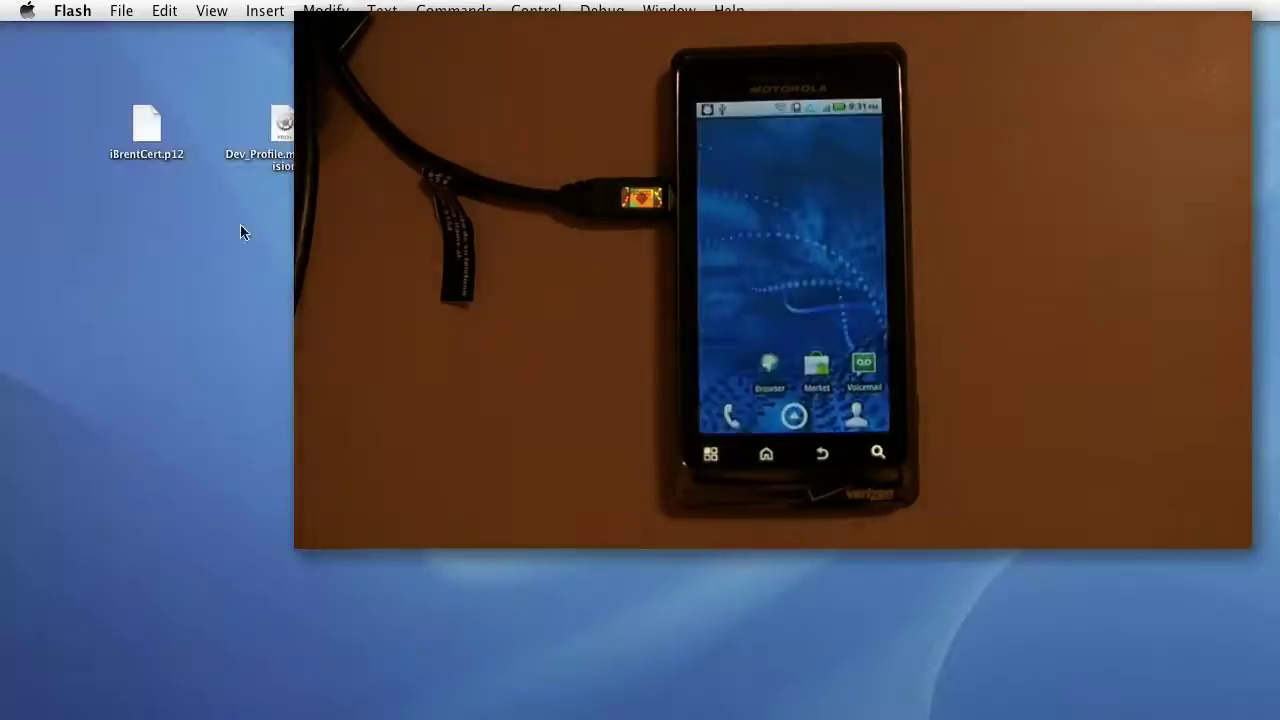